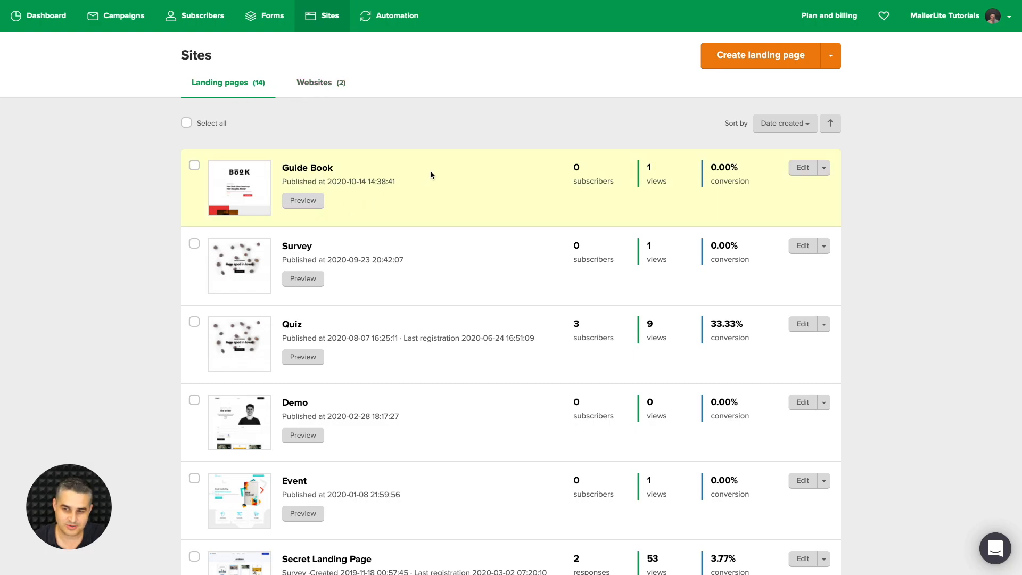
# Step: Open the Guide Book landing page for editing
pyautogui.click(801, 169)
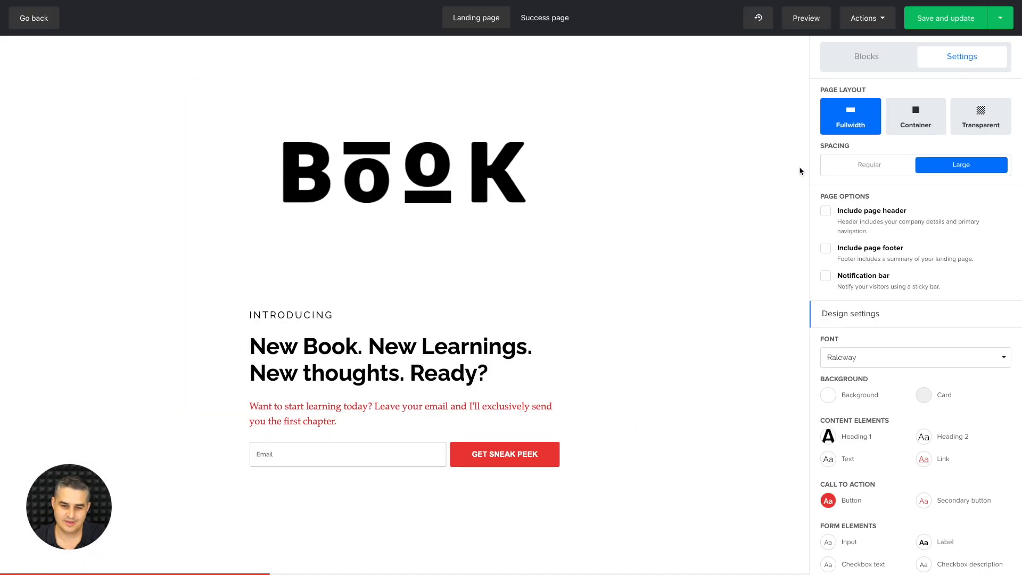
pyautogui.scroll(-5, 745, 245)
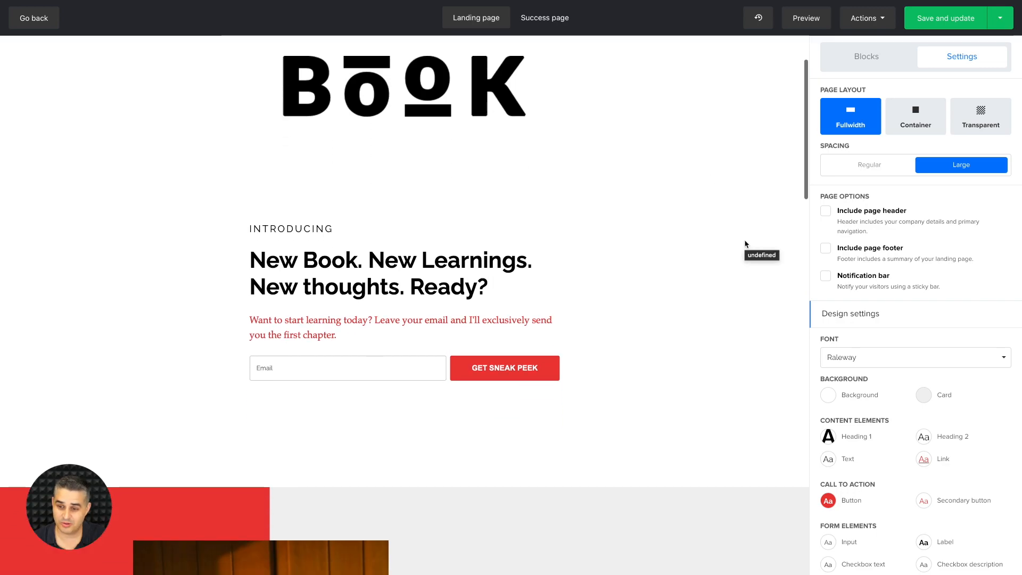
pyautogui.scroll(6, 746, 245)
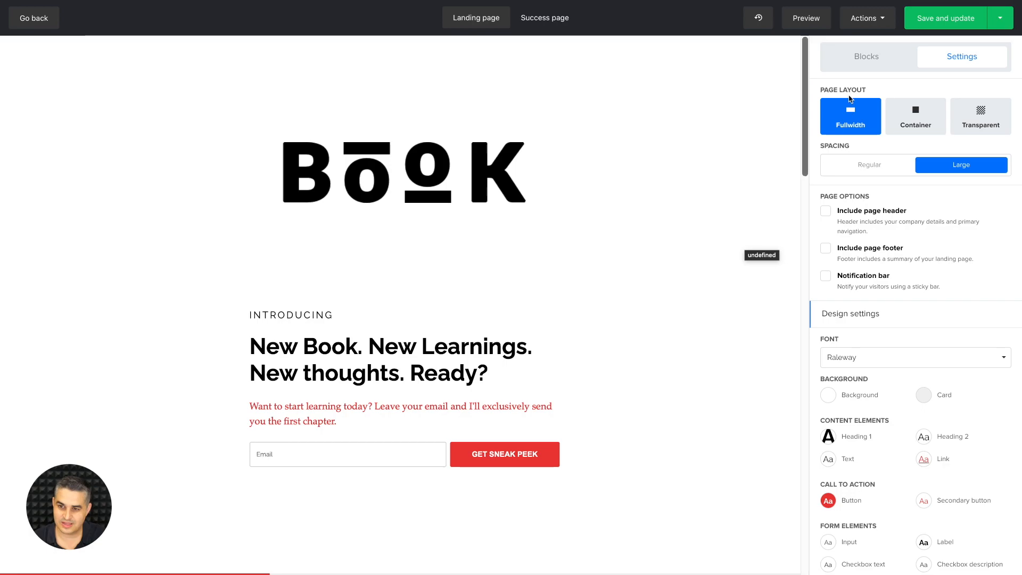
# Step: Bring up the available product blocks and delete the introduction block with the email signup form below the logo
pyautogui.click(862, 59)
pyautogui.scroll(-8, 981, 400)
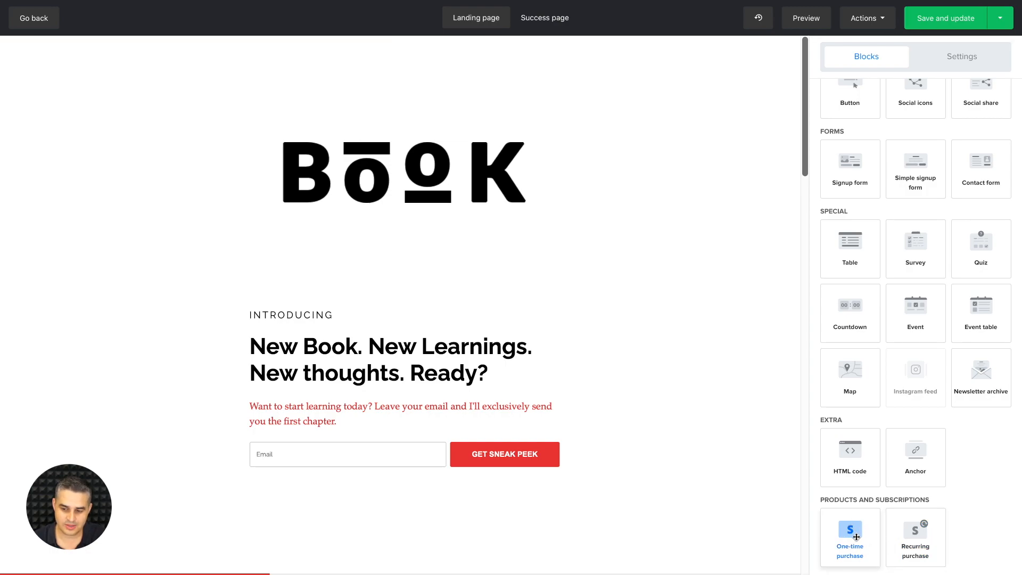
pyautogui.moveTo(627, 372)
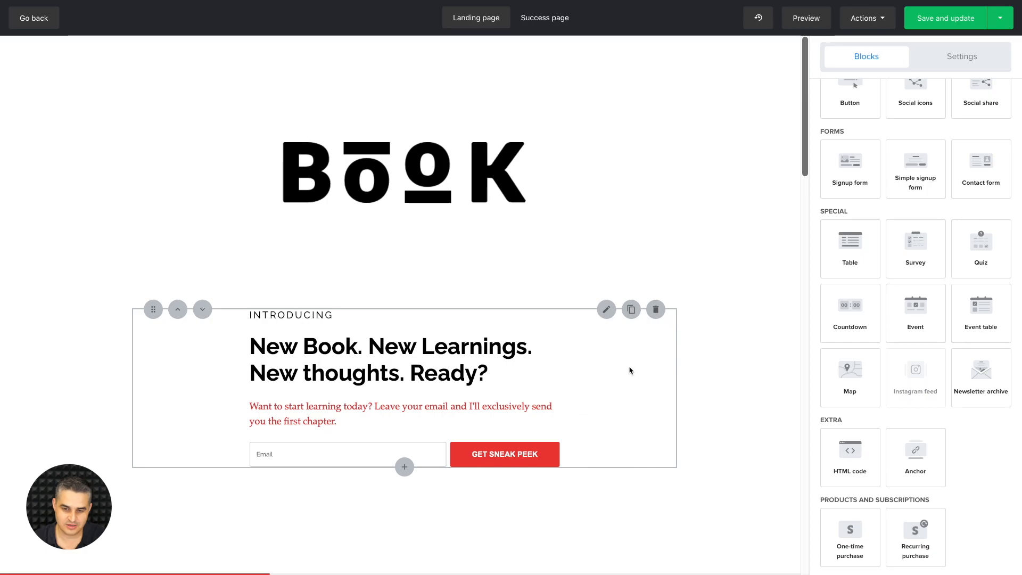
pyautogui.click(655, 310)
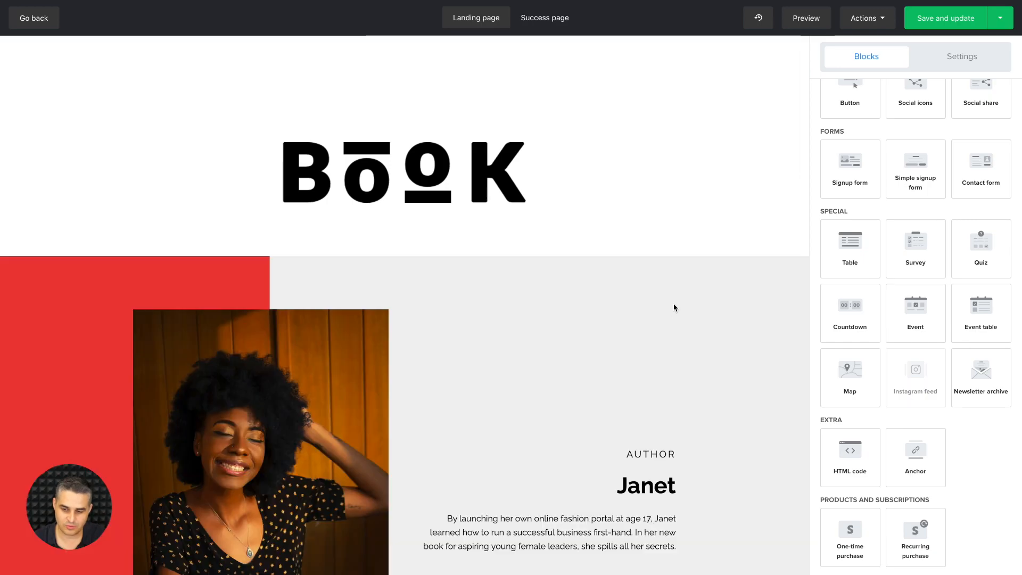
# Step: Add a One-time purchase block directly below the Book logo and open it for editing
pyautogui.moveTo(850, 531); pyautogui.dragTo(433, 246)
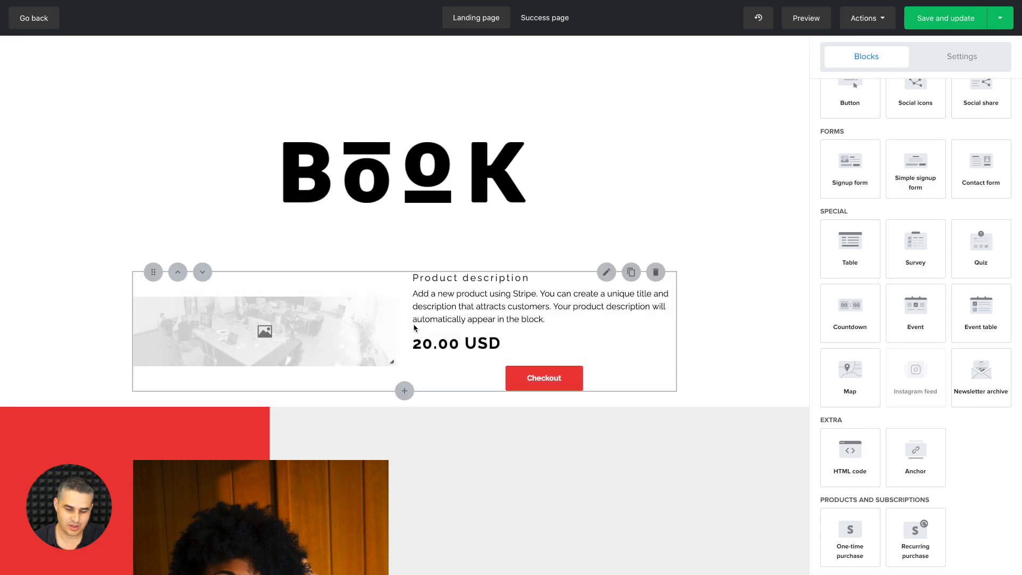
pyautogui.click(606, 273)
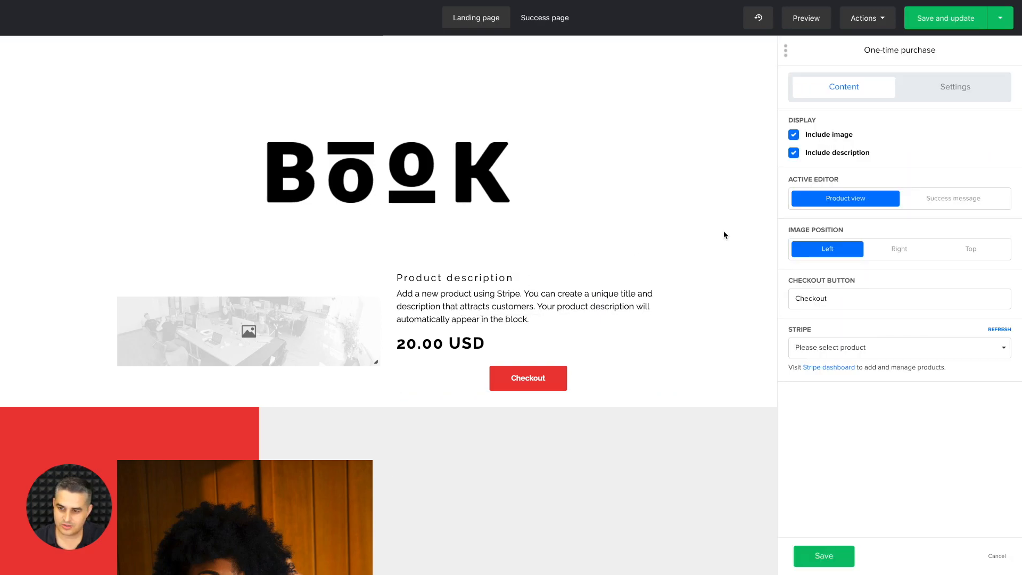
# Step: View the purchase block's success message and try the Right and Top image positions in its product view
pyautogui.click(916, 199)
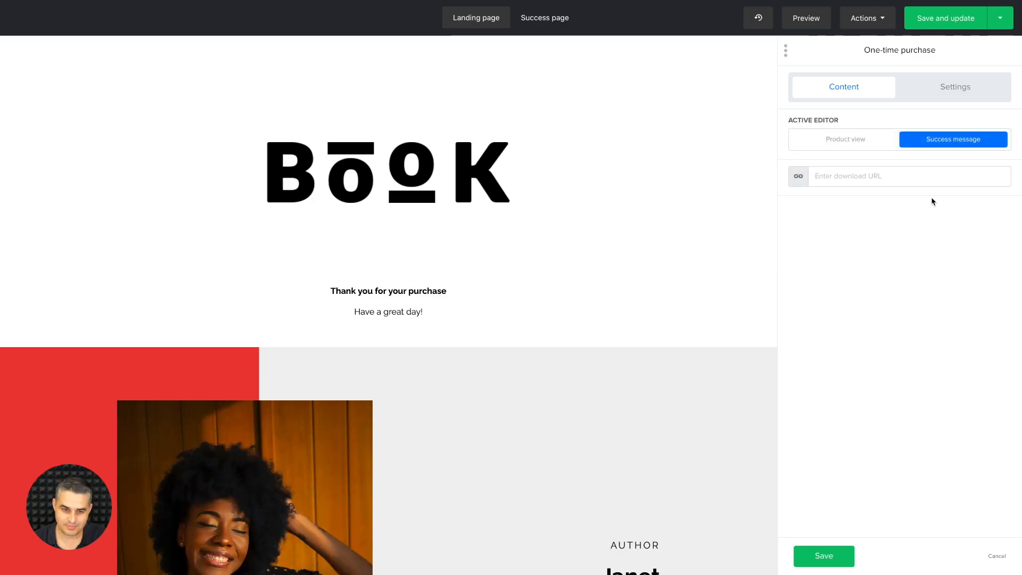
pyautogui.click(846, 141)
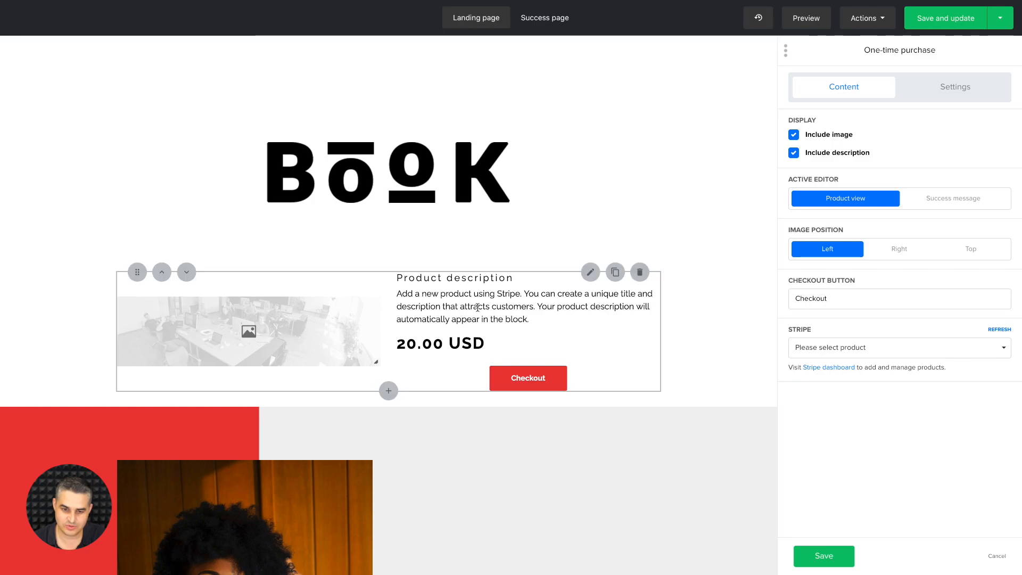
pyautogui.click(899, 250)
pyautogui.click(967, 252)
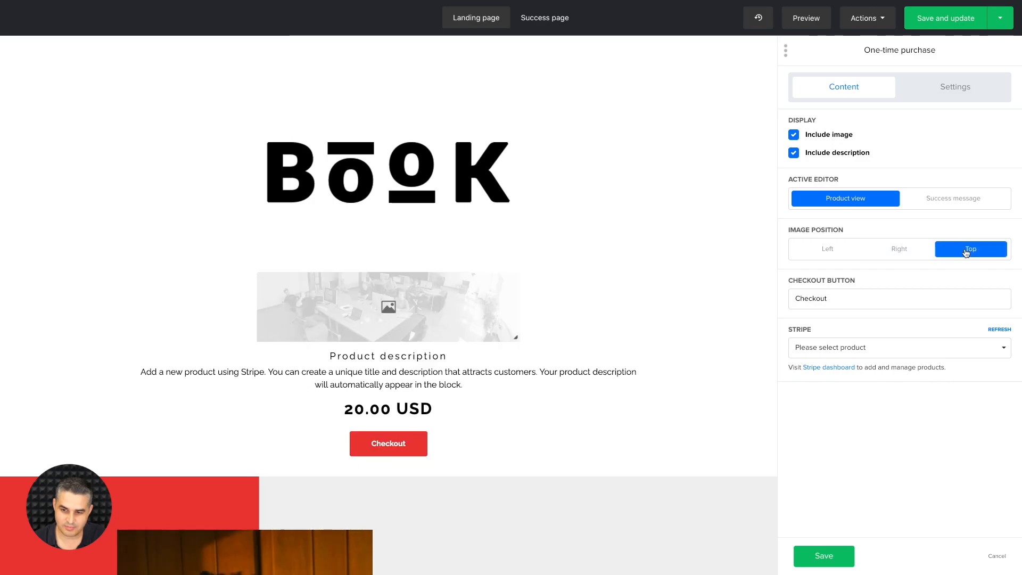
pyautogui.click(821, 254)
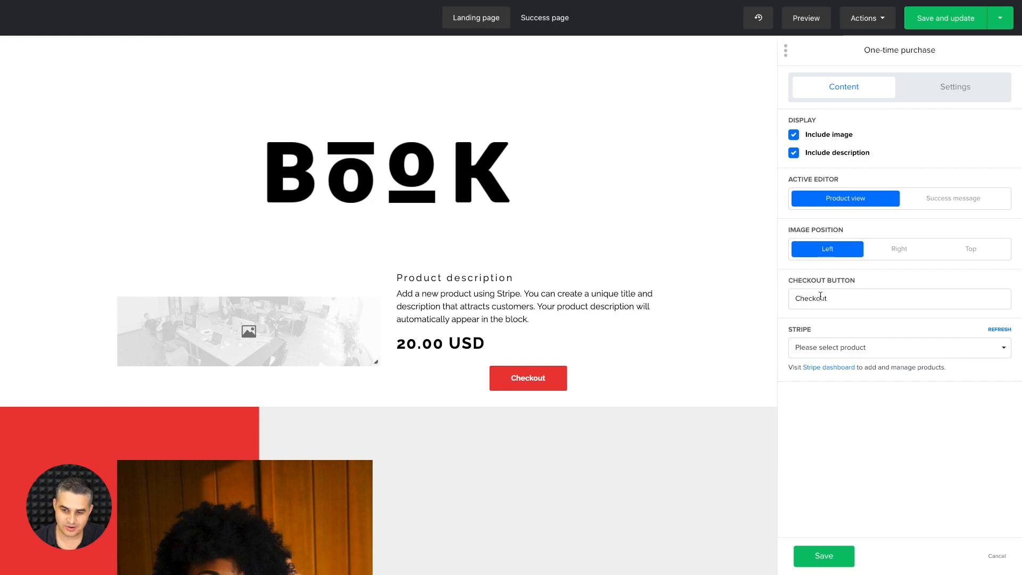
# Step: Link the block to the Stripe product Guide Book (10.00 USD) and set the action after successful checkout to Add to group
pyautogui.click(862, 349)
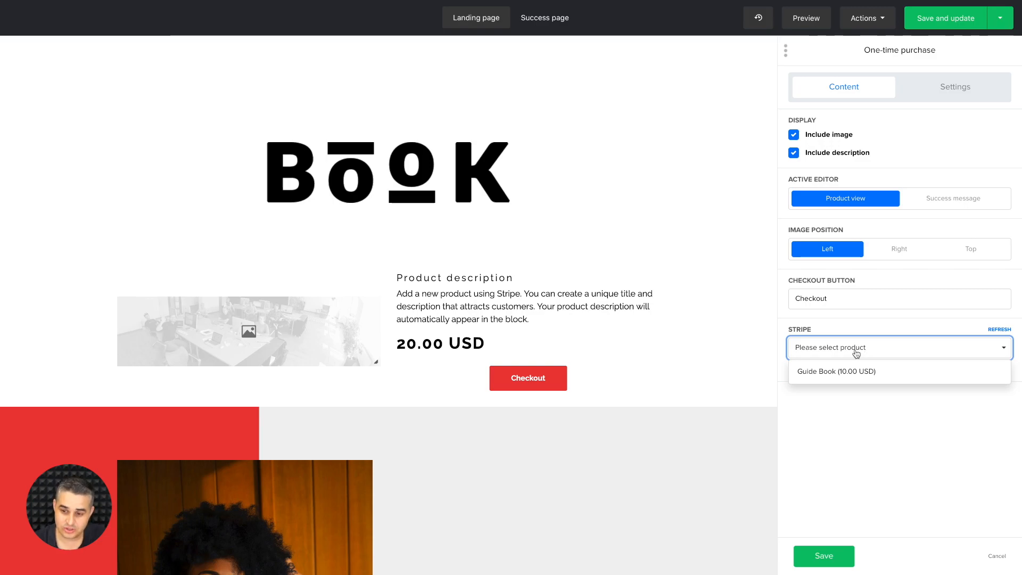
pyautogui.click(860, 372)
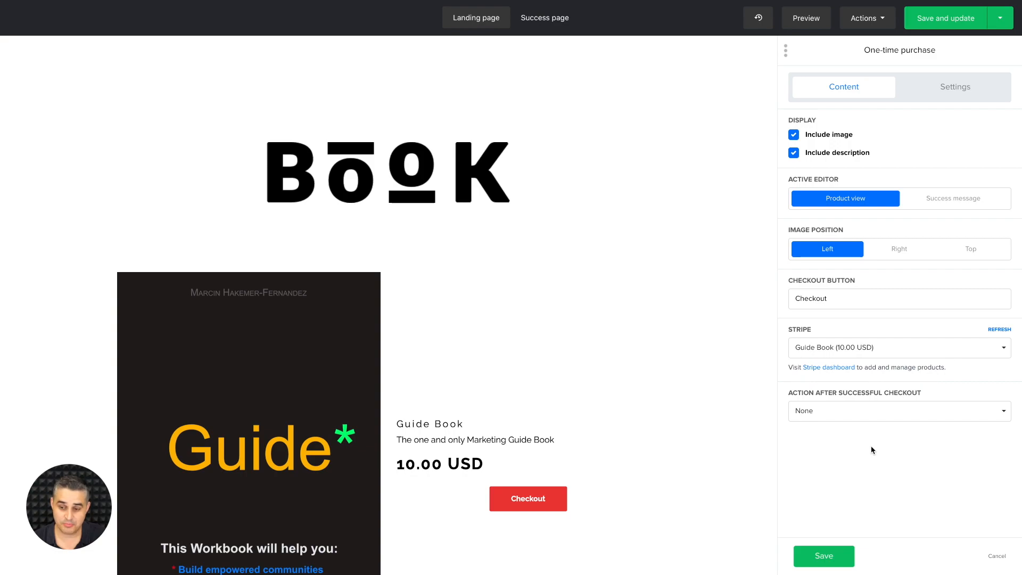
pyautogui.click(818, 412)
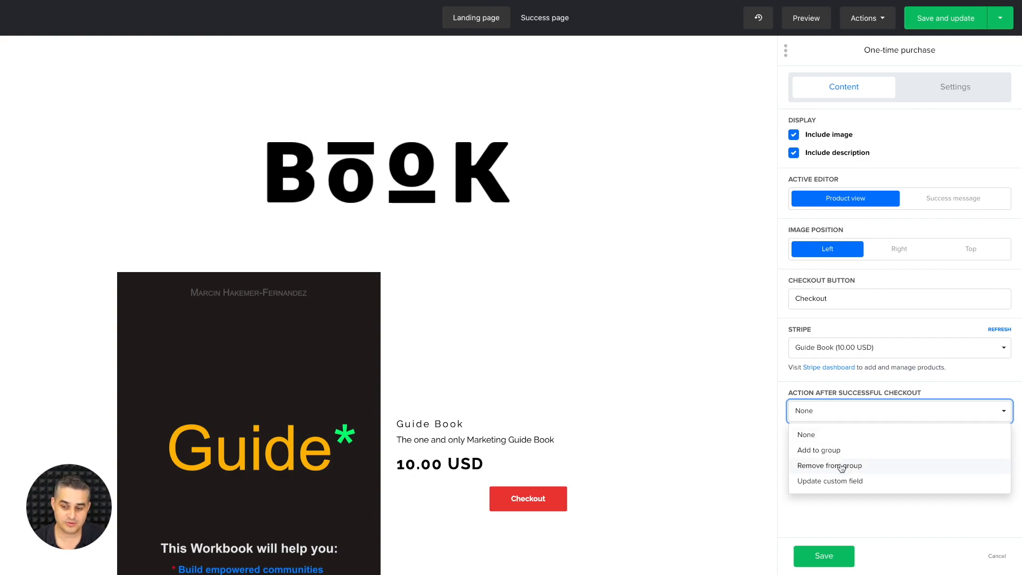
pyautogui.click(831, 452)
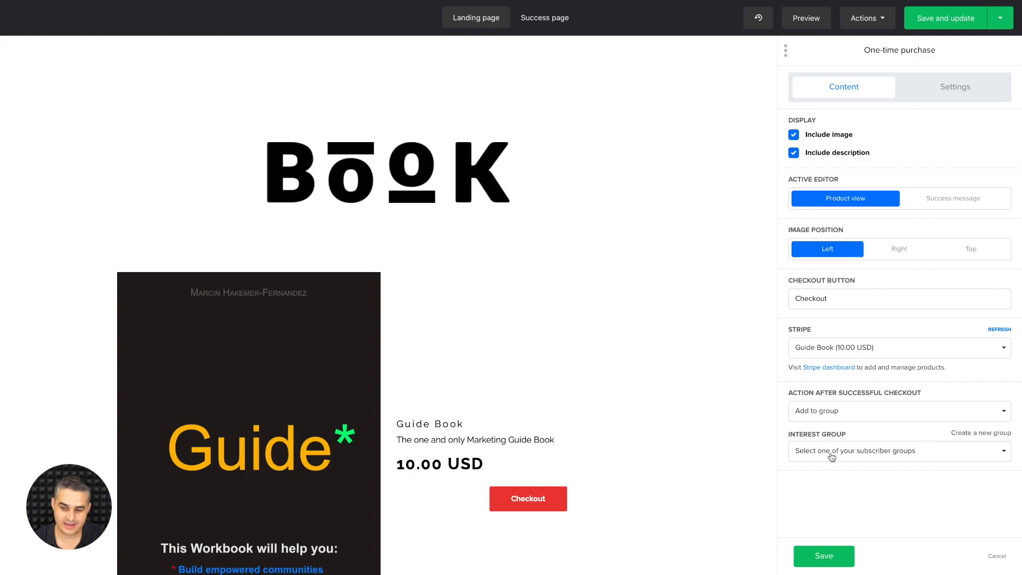
# Step: Create a new interest group named Guide Book Purchase for the buyers of this product
pyautogui.click(830, 453)
pyautogui.scroll(-5, 865, 402)
pyautogui.click(967, 437)
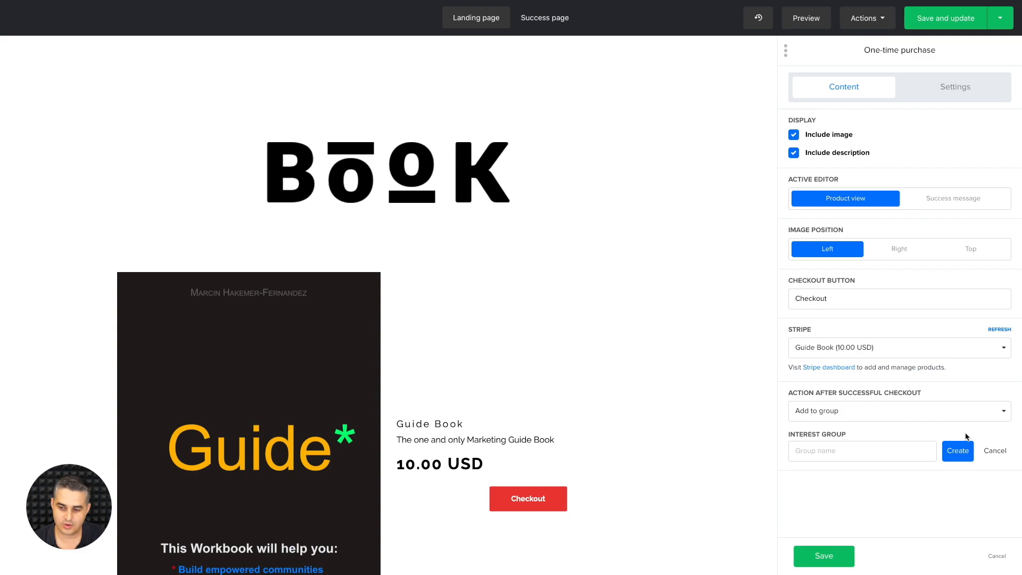
pyautogui.click(850, 447)
pyautogui.write('Guide Book P')
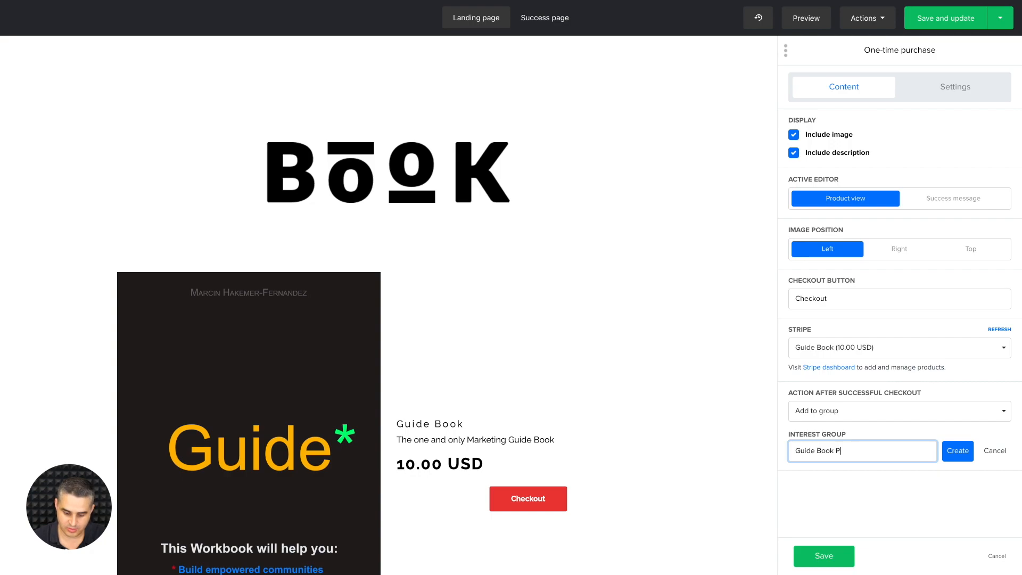
pyautogui.write('urchase')
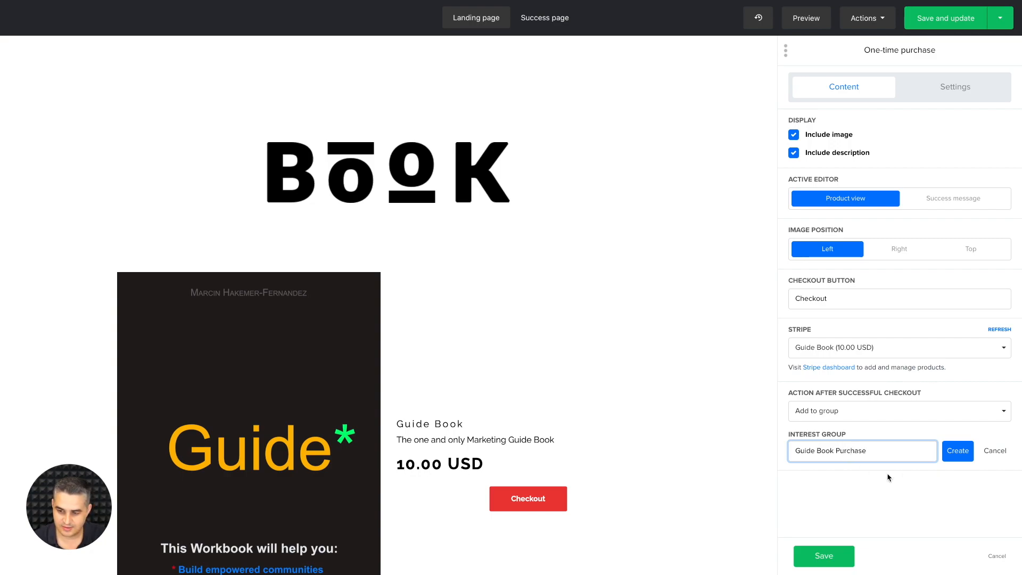
pyautogui.click(954, 450)
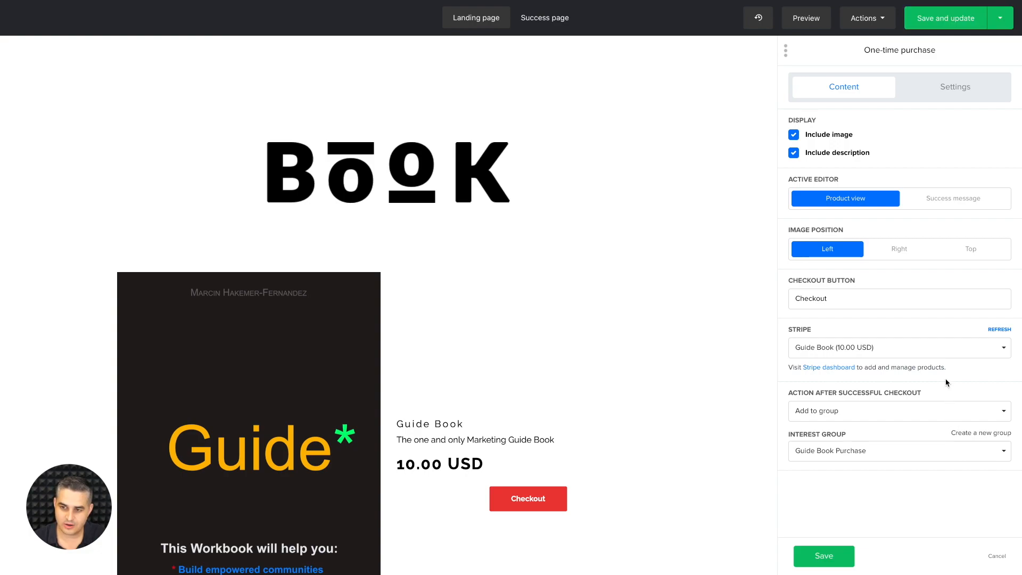
# Step: Left-align the Checkout button in the purchase block's button style and save the style
pyautogui.click(962, 89)
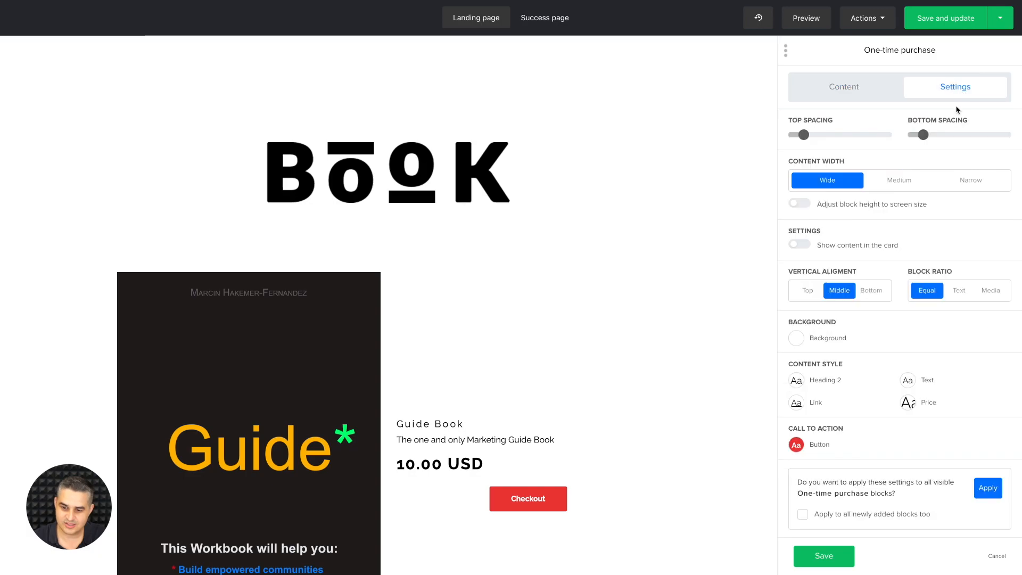
pyautogui.scroll(-2, 721, 440)
pyautogui.scroll(-2, 722, 438)
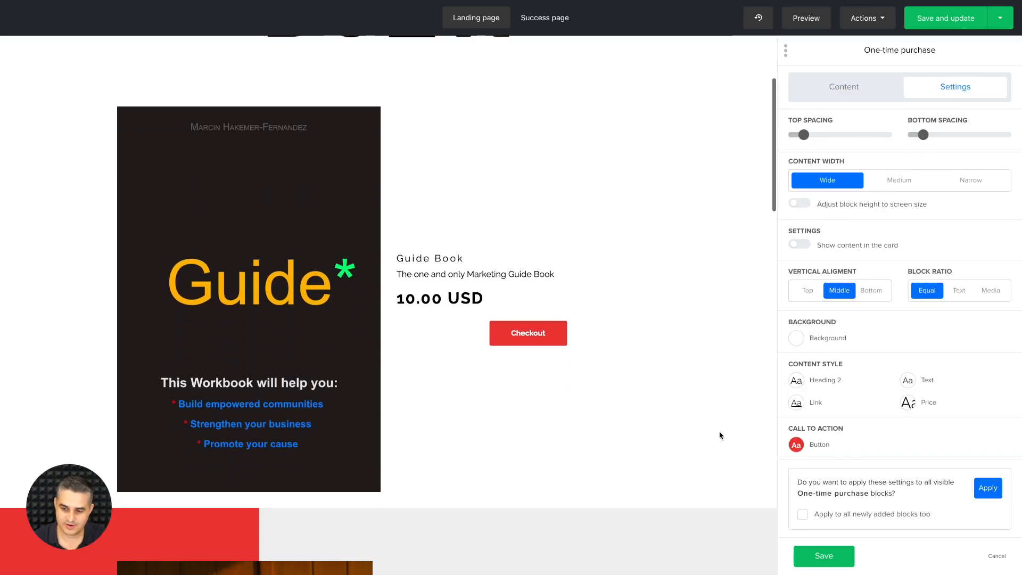
pyautogui.click(799, 447)
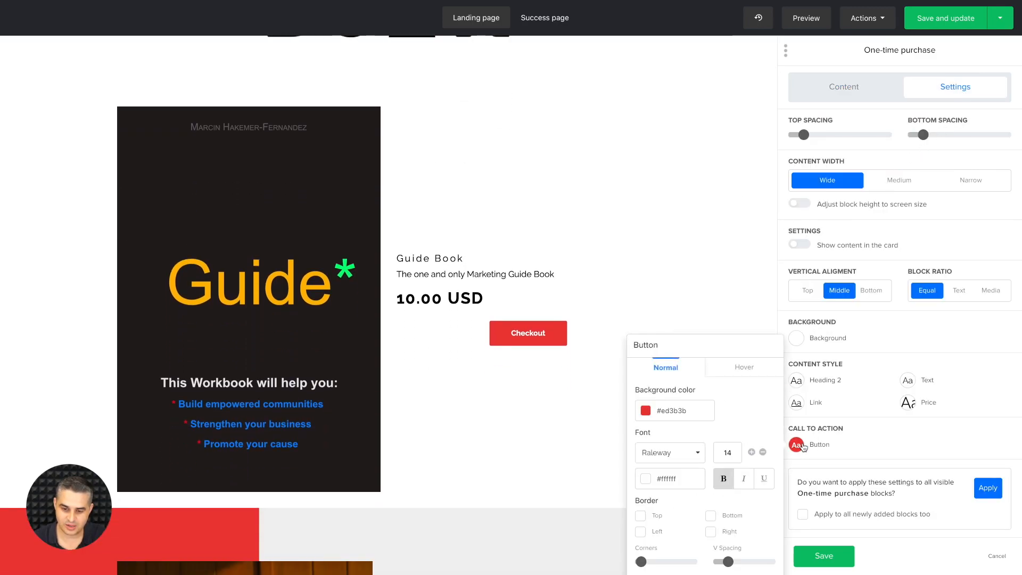
pyautogui.click(658, 524)
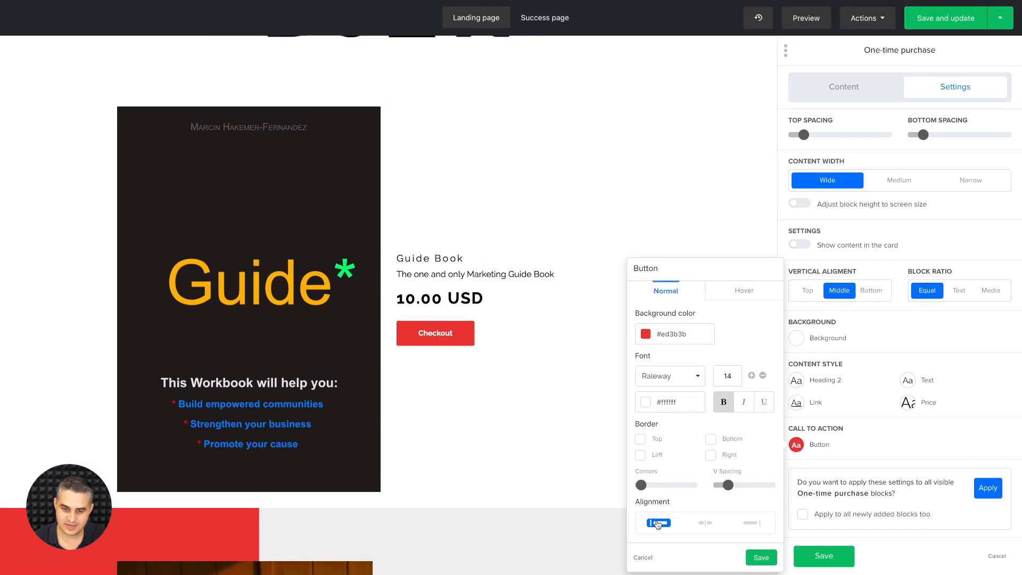
pyautogui.click(761, 557)
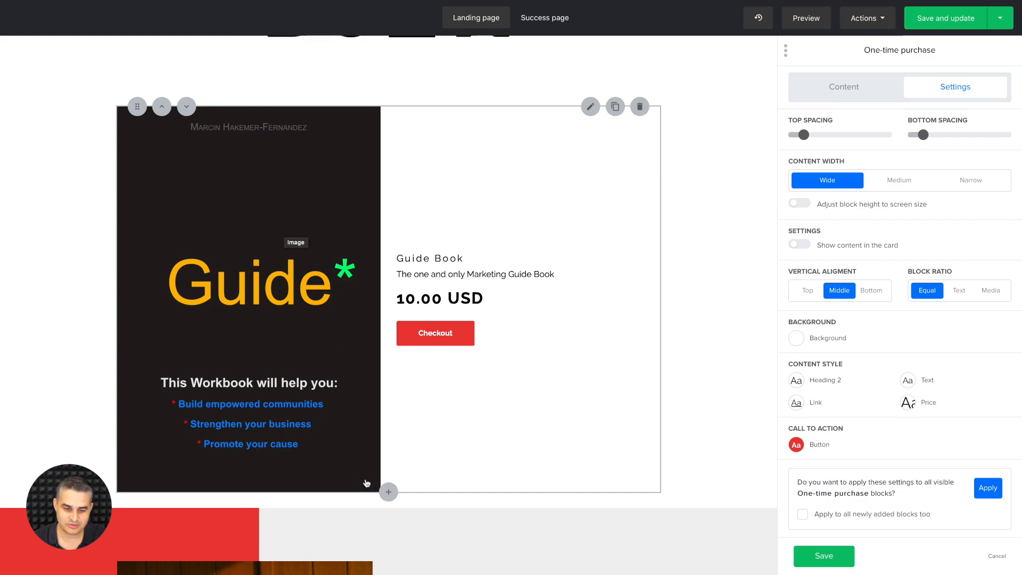
# Step: Shrink the product's cover image to about three quarters of its size and show the purchase block's content in a card
pyautogui.moveTo(373, 484); pyautogui.dragTo(354, 382)
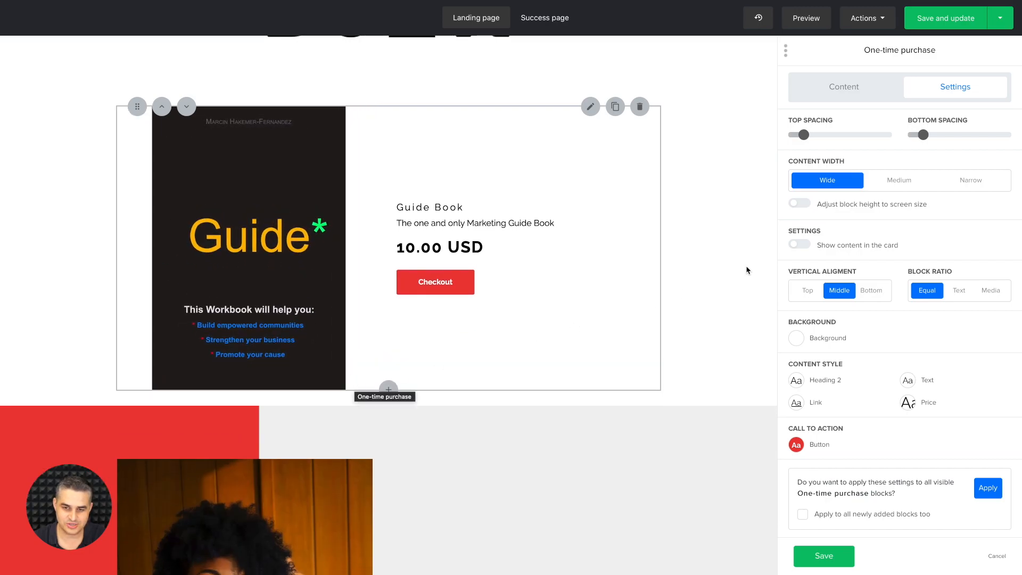
pyautogui.scroll(1, 721, 331)
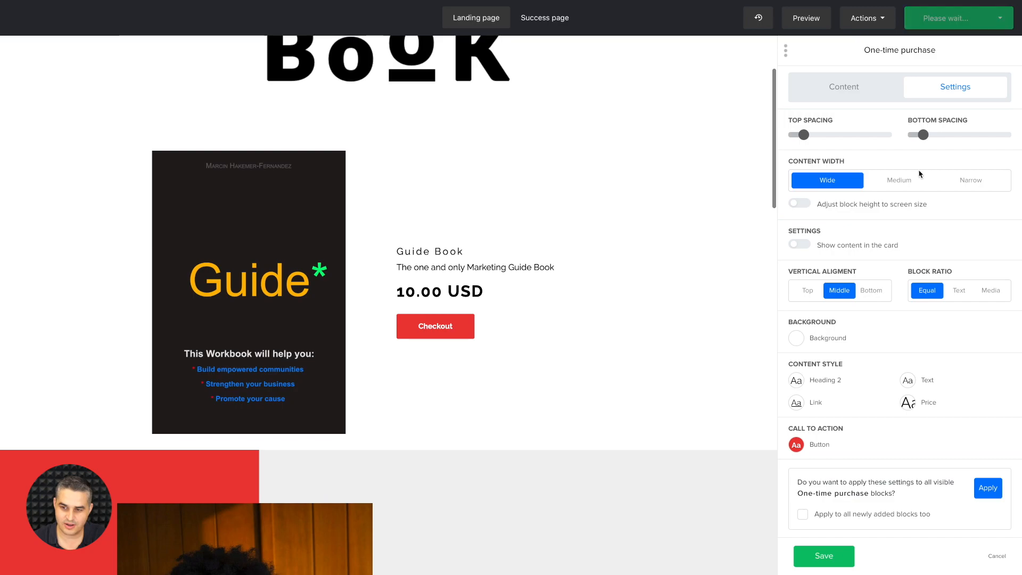
pyautogui.click(797, 245)
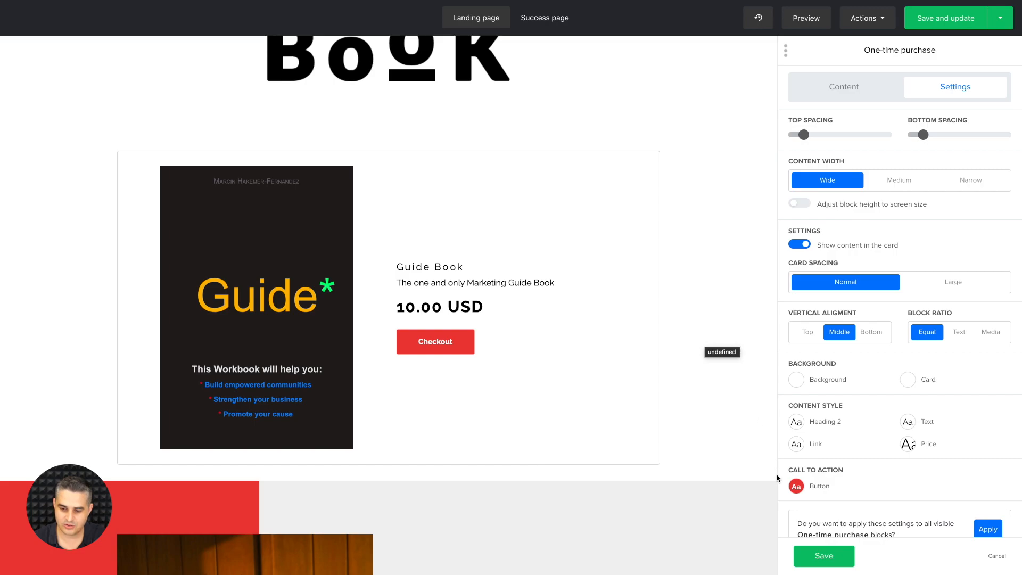
pyautogui.click(832, 559)
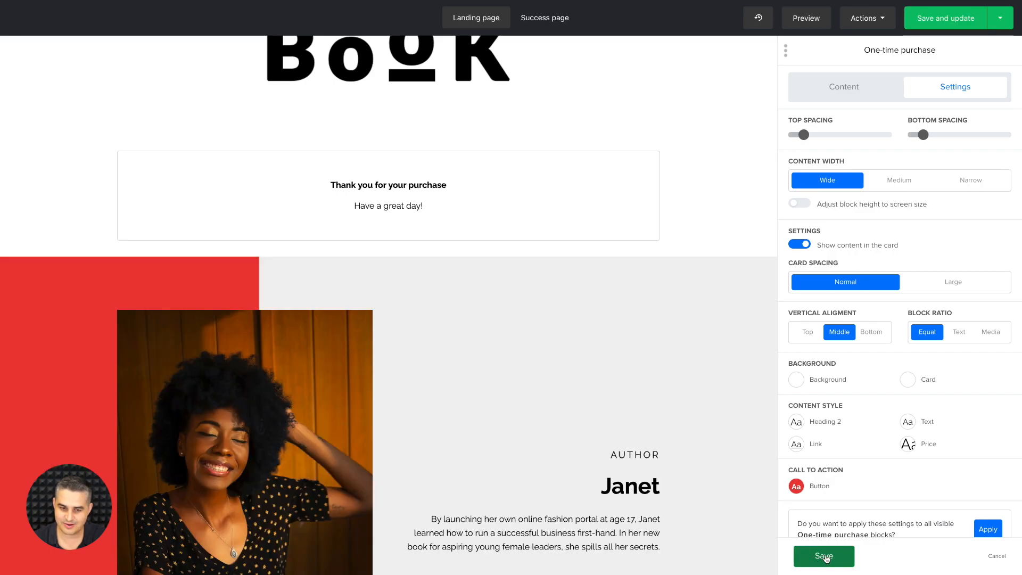
pyautogui.scroll(-1, 837, 492)
pyautogui.scroll(1, 837, 493)
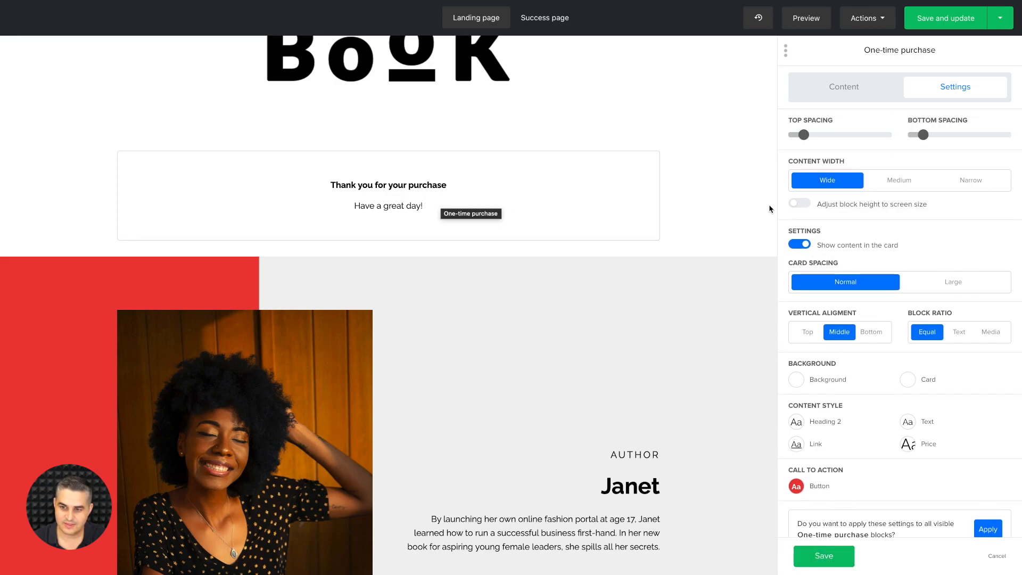
pyautogui.click(845, 90)
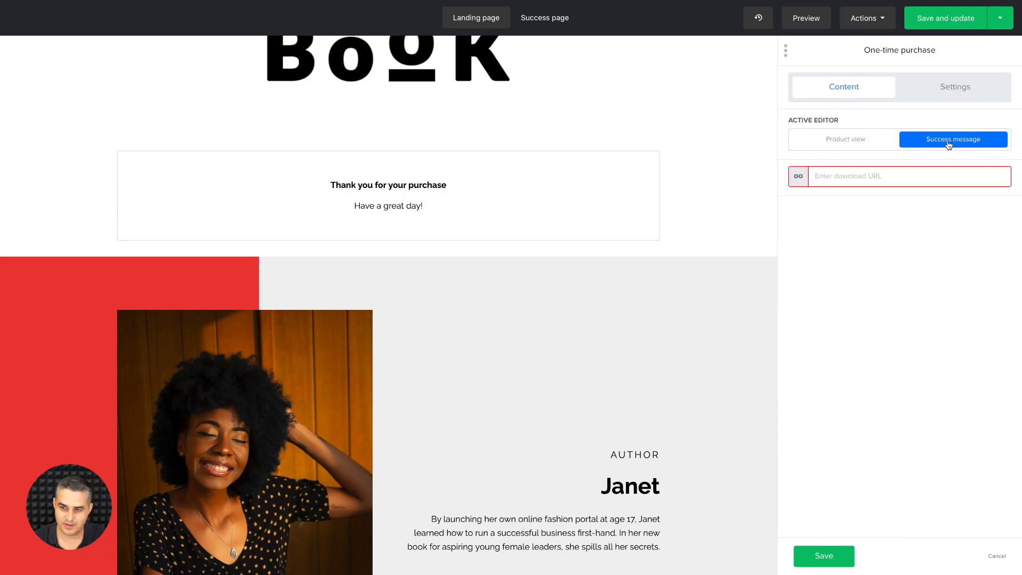
pyautogui.click(853, 140)
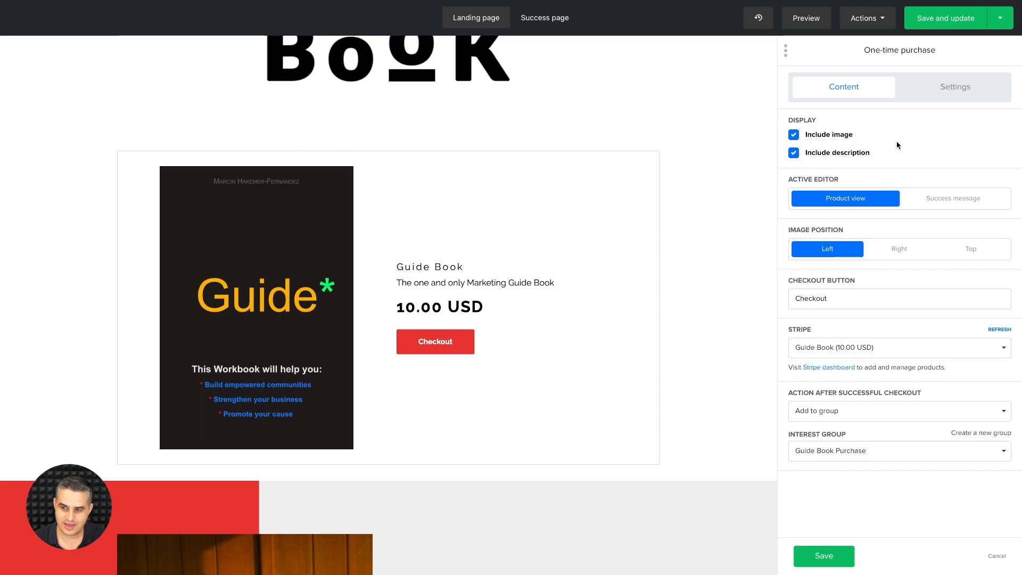
pyautogui.click(953, 198)
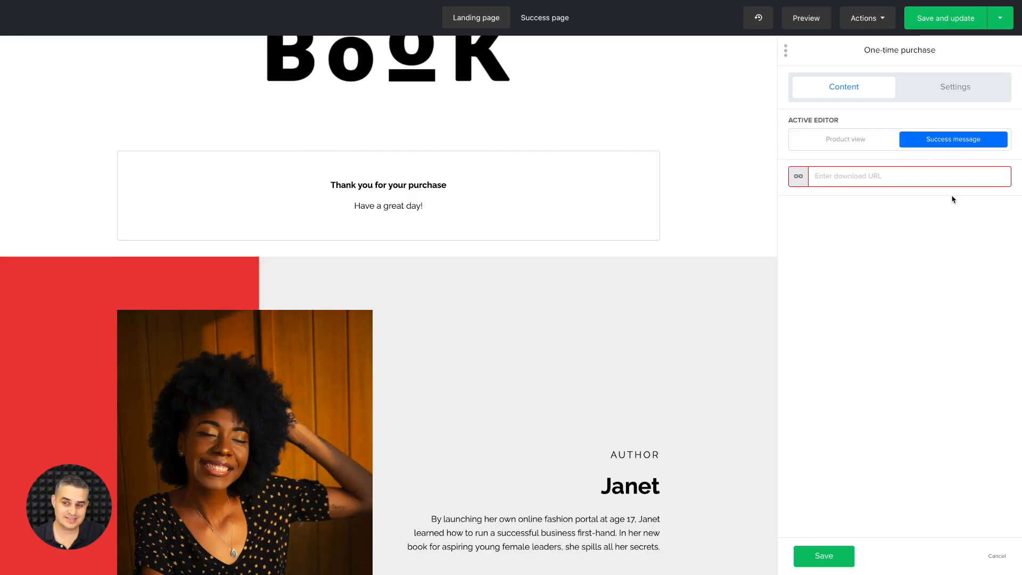
pyautogui.click(865, 177)
pyautogui.write('www.mailerlite')
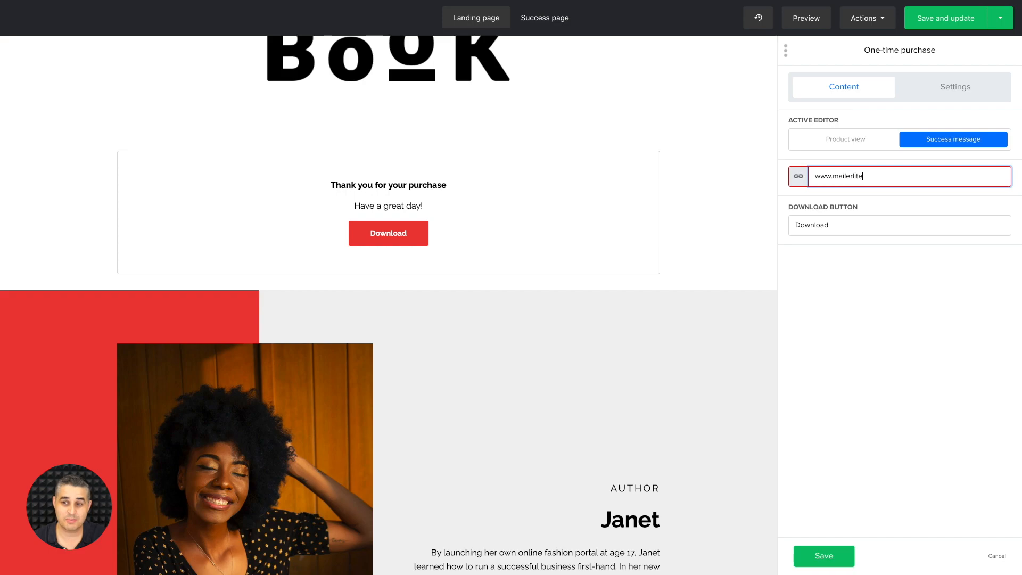
pyautogui.write('.com/download')
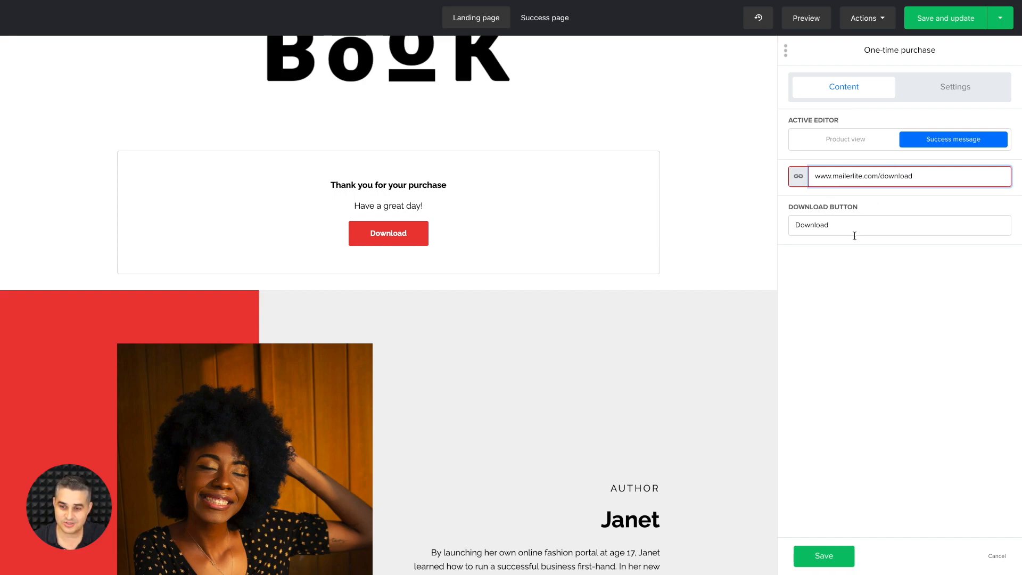
# Step: Save the purchase block with its product view active, and save and update the landing page
pyautogui.scroll(2, 654, 318)
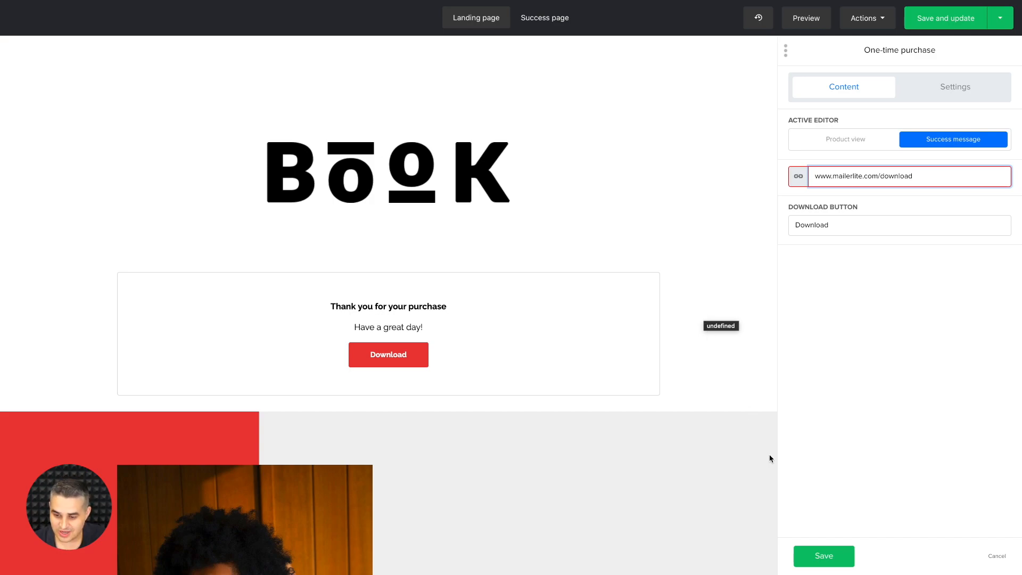
pyautogui.click(820, 556)
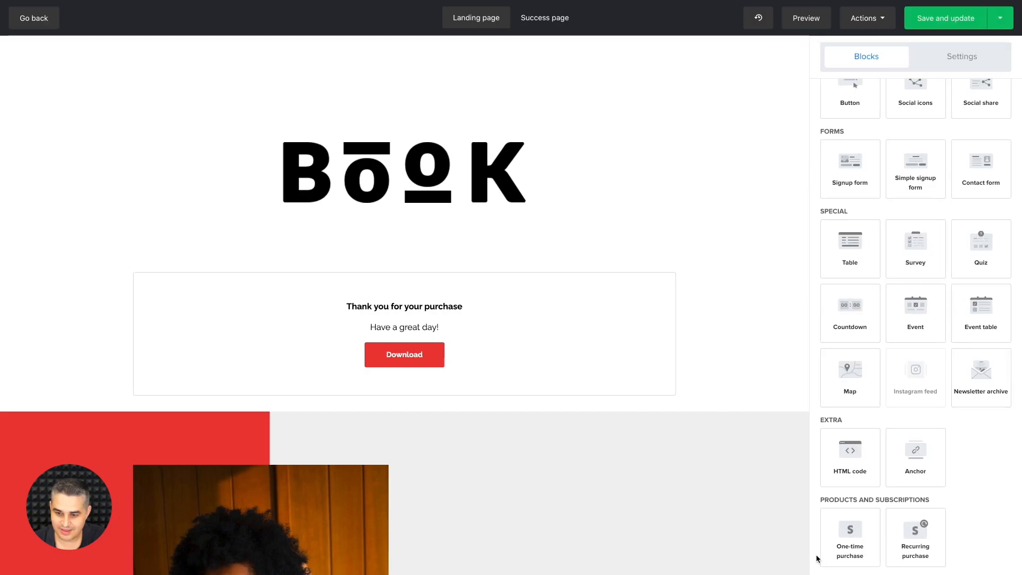
pyautogui.click(594, 354)
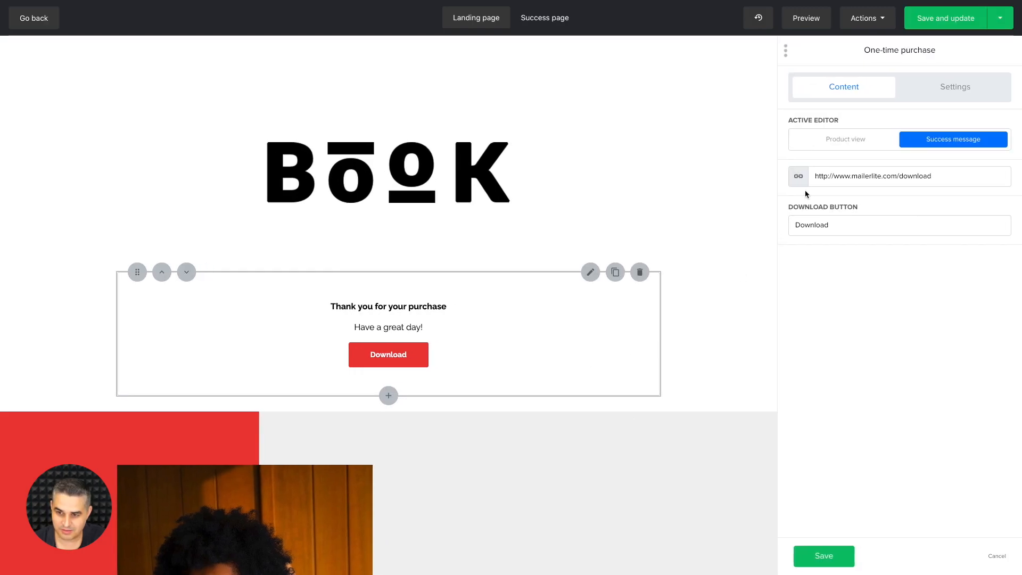
pyautogui.click(844, 143)
pyautogui.scroll(-2, 691, 298)
pyautogui.scroll(2, 691, 299)
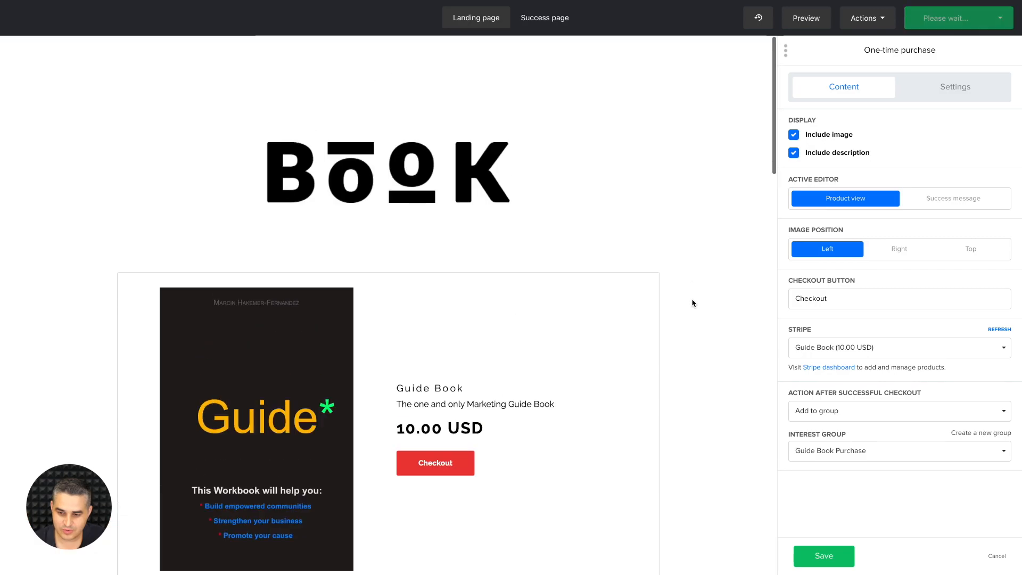
pyautogui.click(824, 555)
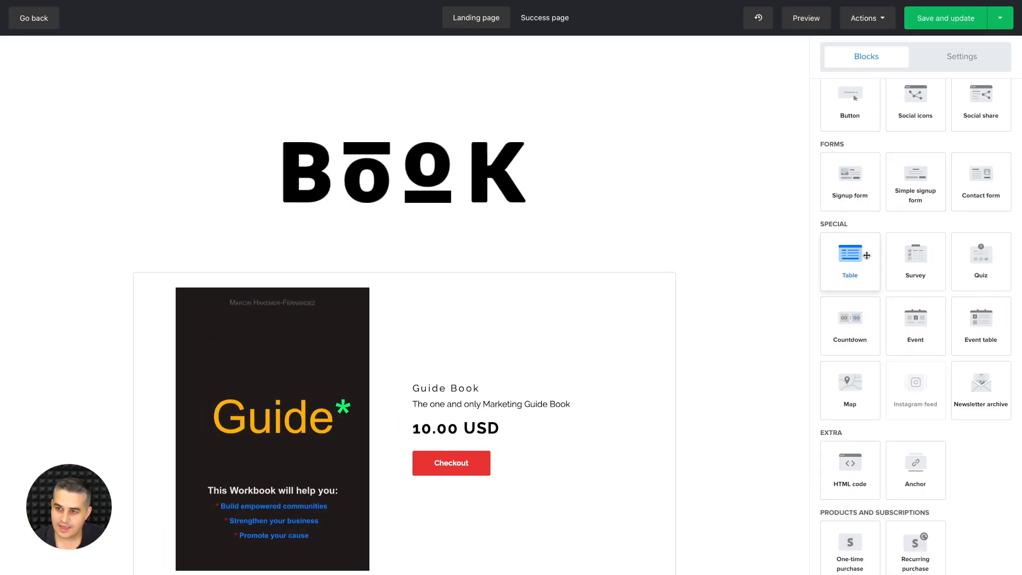
pyautogui.click(944, 24)
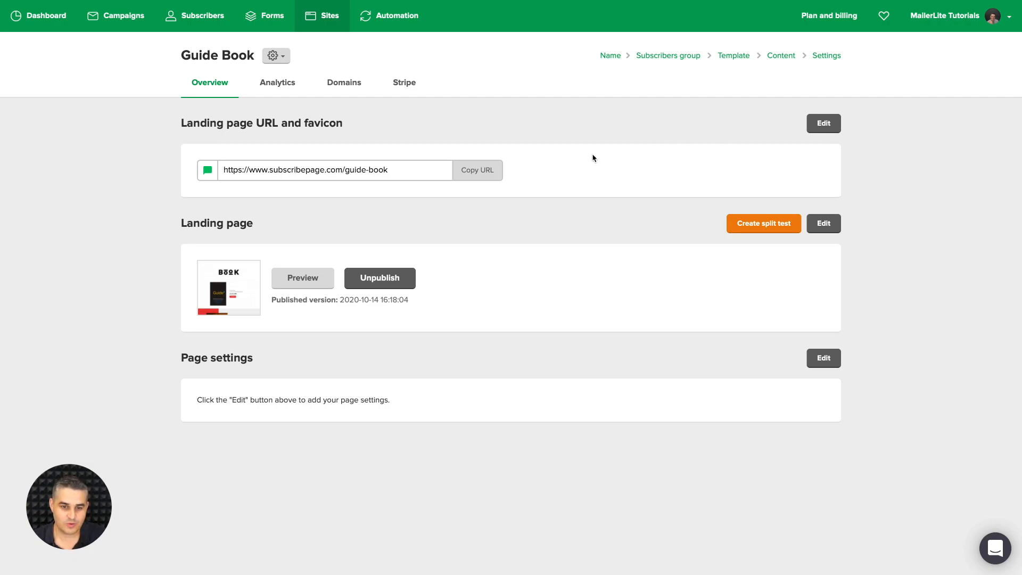
# Step: Open the published Guide Book page from its copied URL in a new tab and view the product's checkout page
pyautogui.click(476, 170)
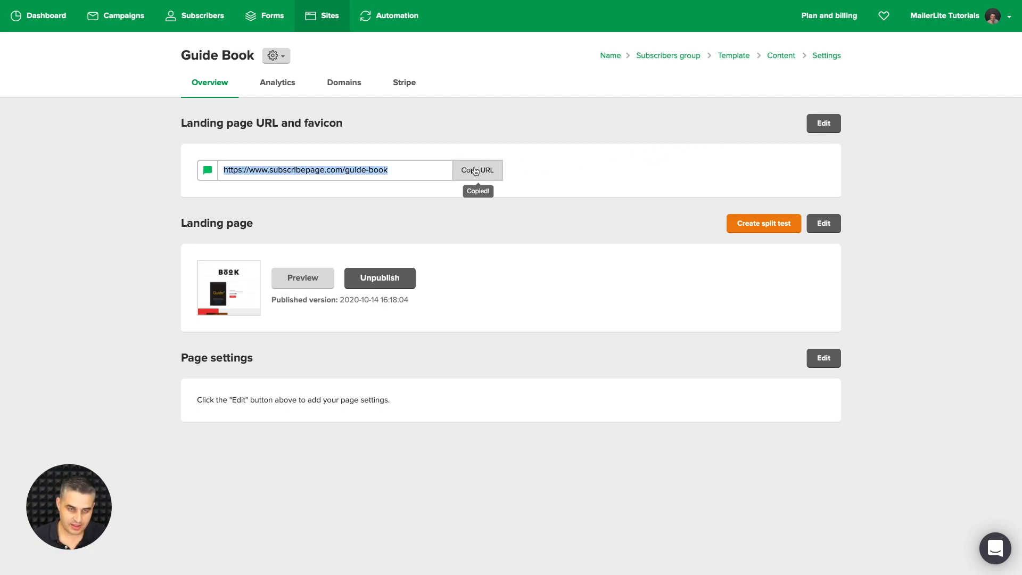
pyautogui.press('super+t')
pyautogui.press('super+v')
pyautogui.press('Return')
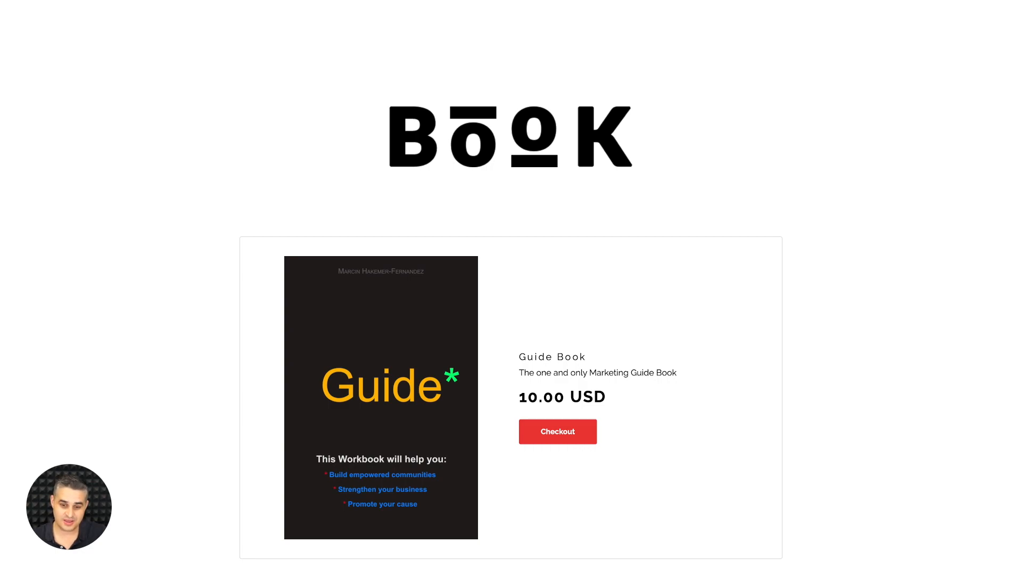
pyautogui.click(533, 433)
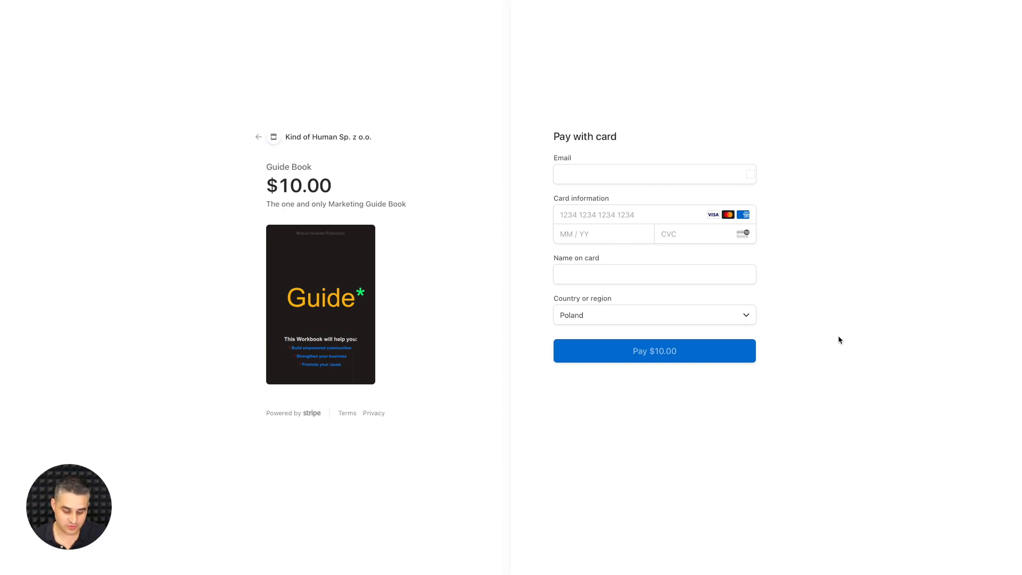
pyautogui.hotkey('ctrl', 'w')
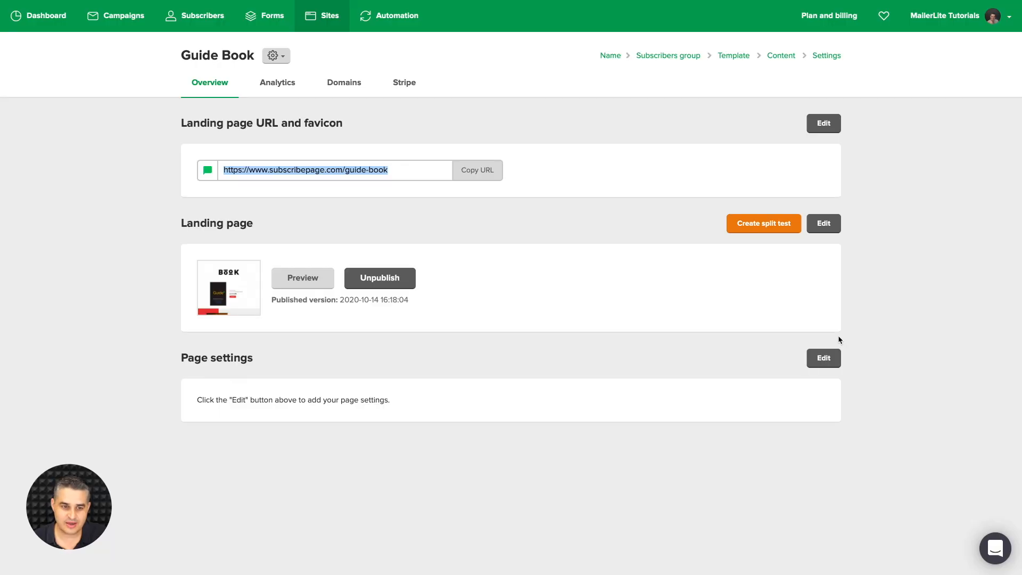
# Step: Switch to the Stripe dashboard and view the payment methods in its settings
pyautogui.hotkey('ctrl', 'Tab')
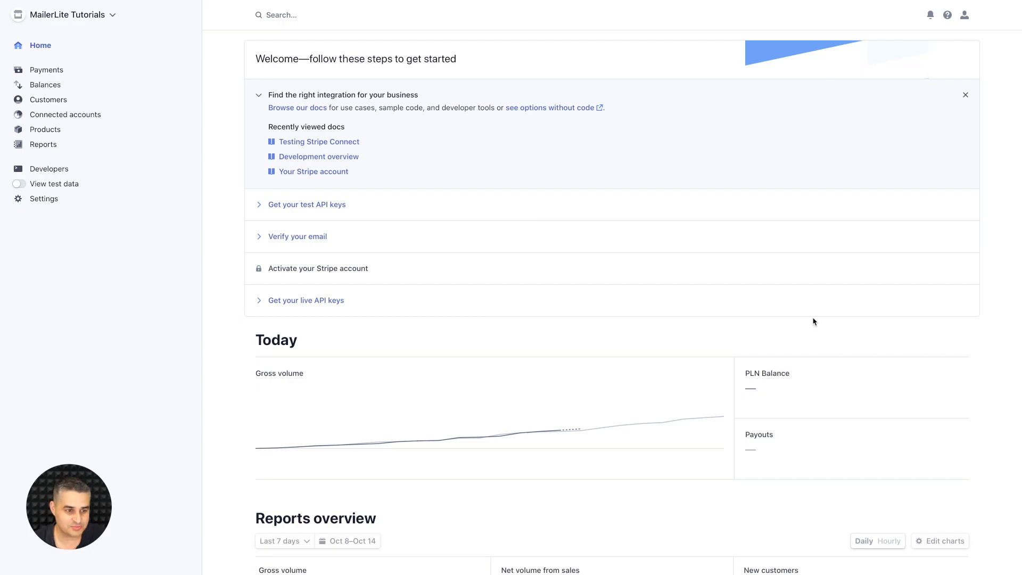
pyautogui.click(53, 196)
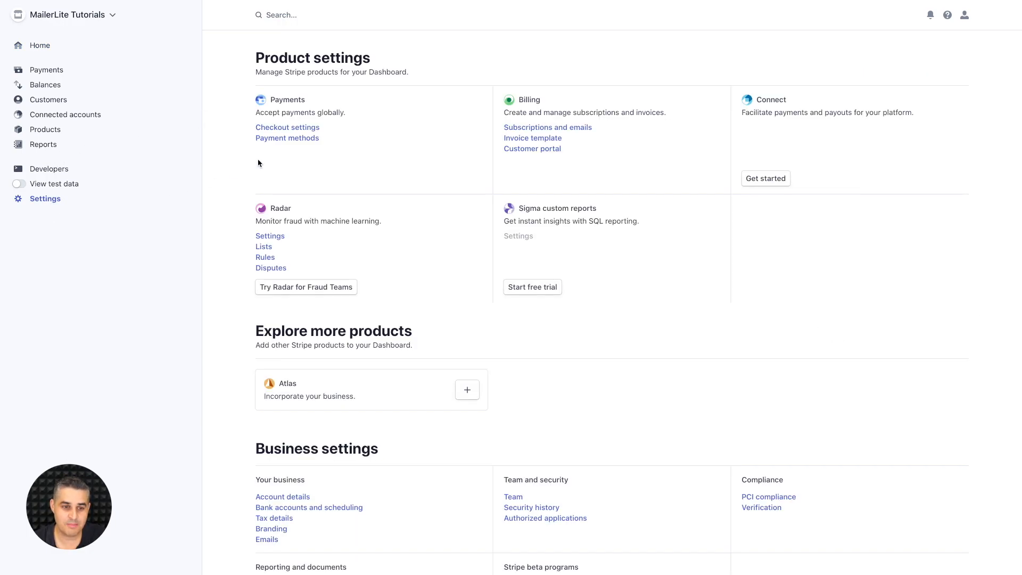
pyautogui.click(294, 139)
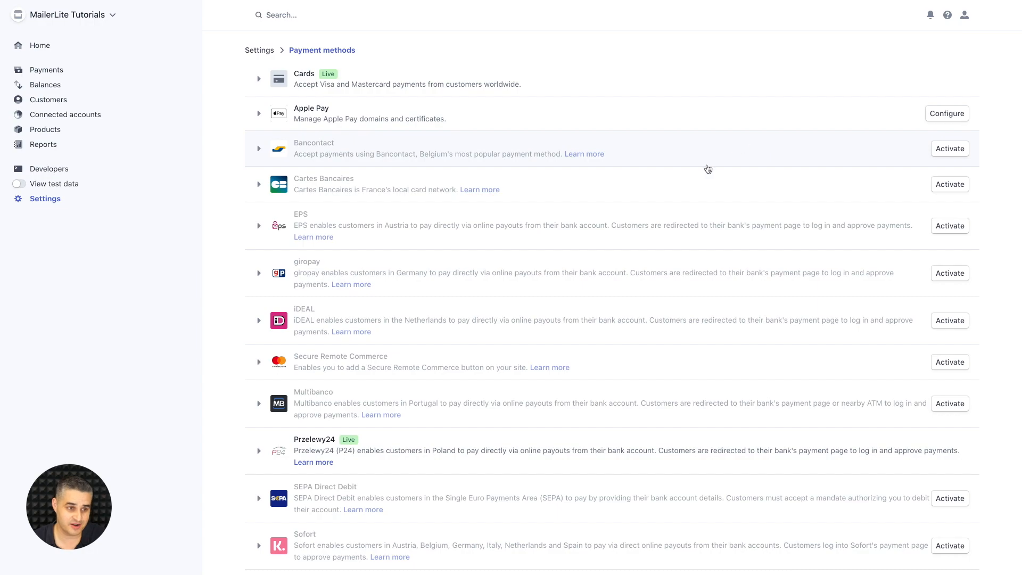
# Step: Open a new product form from Stripe's product list, review its information fields and pricing models, and close it without saving
pyautogui.click(46, 131)
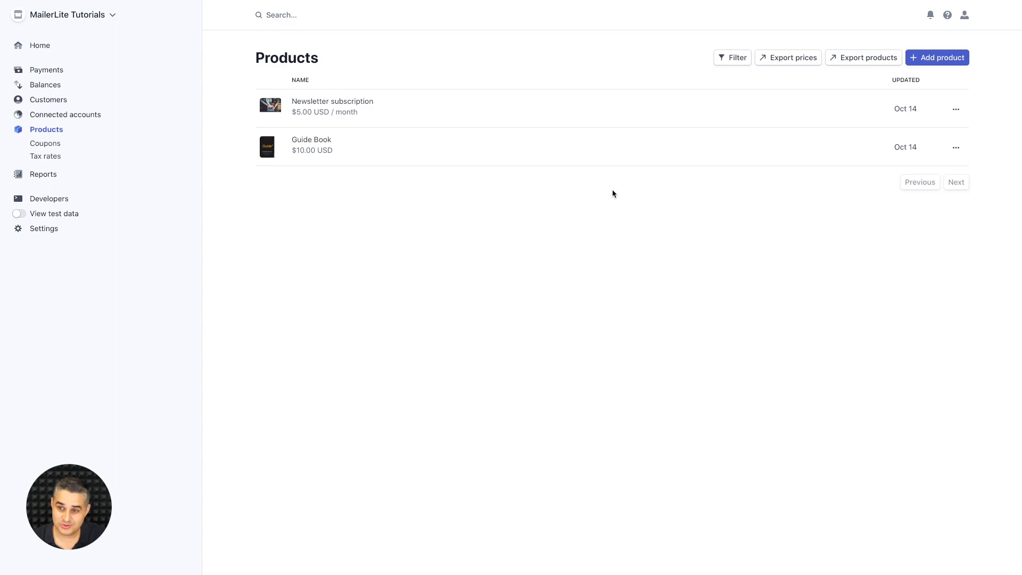
pyautogui.click(930, 60)
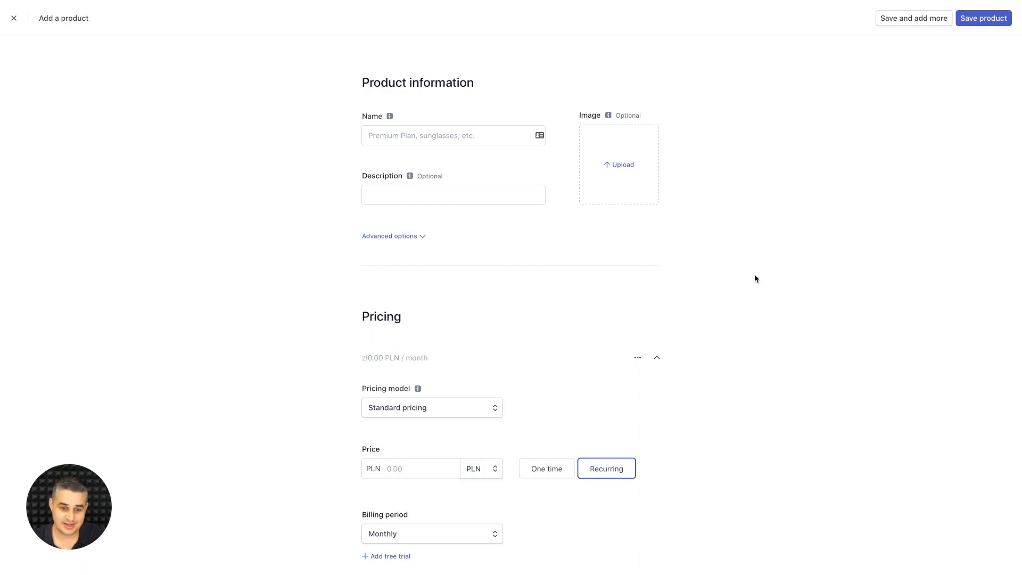
pyautogui.scroll(-3, 756, 278)
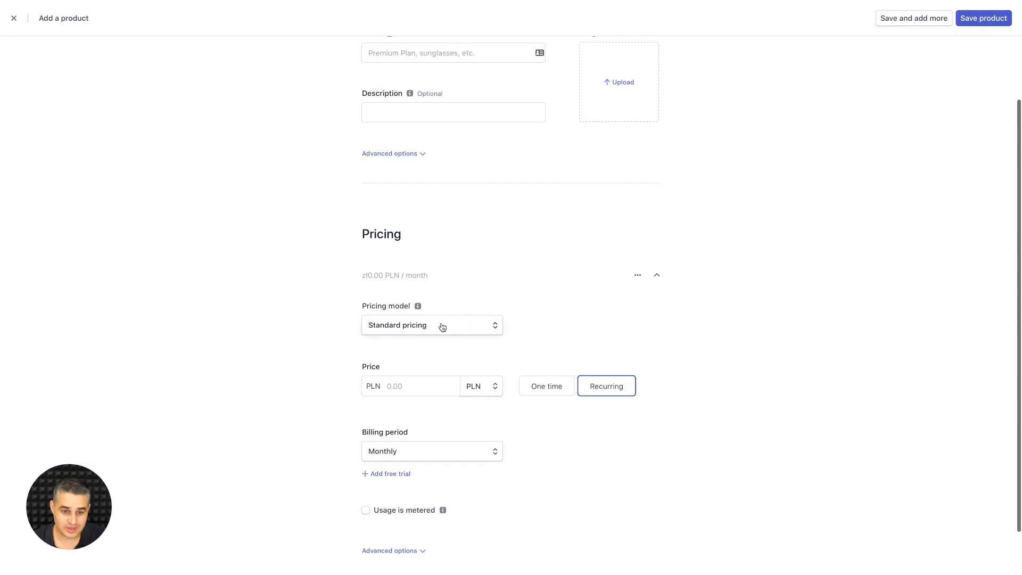
pyautogui.click(442, 327)
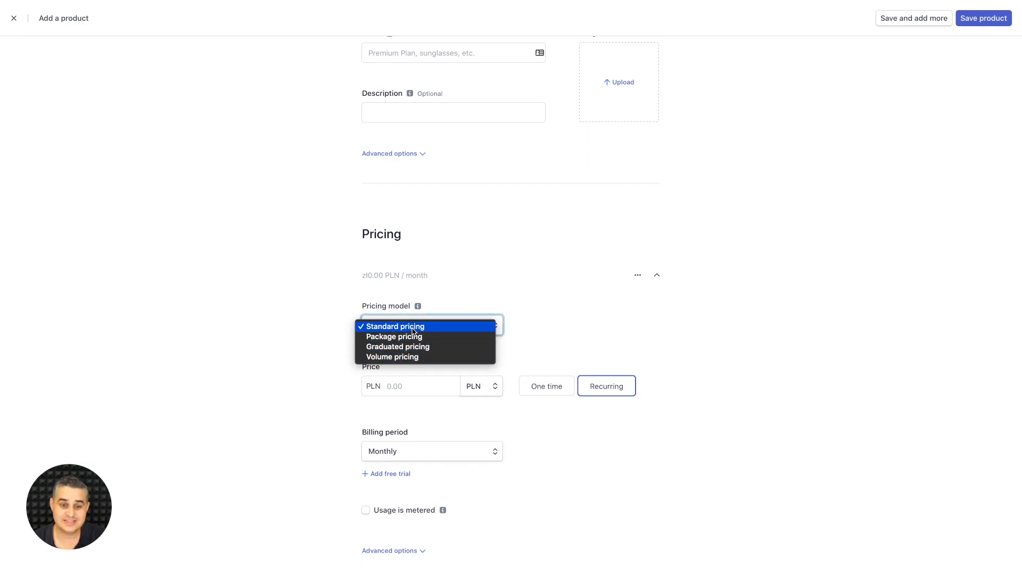
pyautogui.click(544, 326)
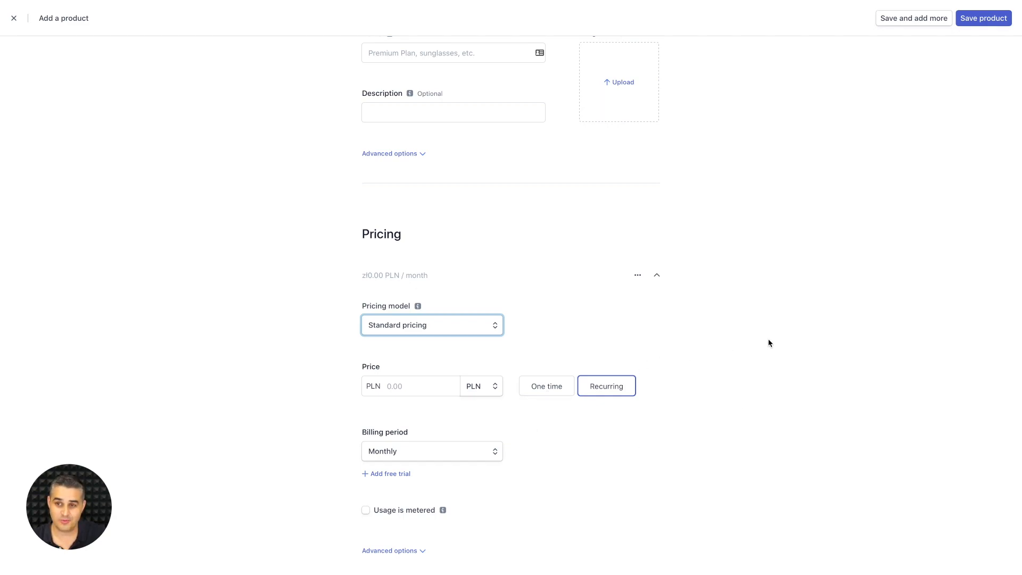
pyautogui.scroll(2, 769, 338)
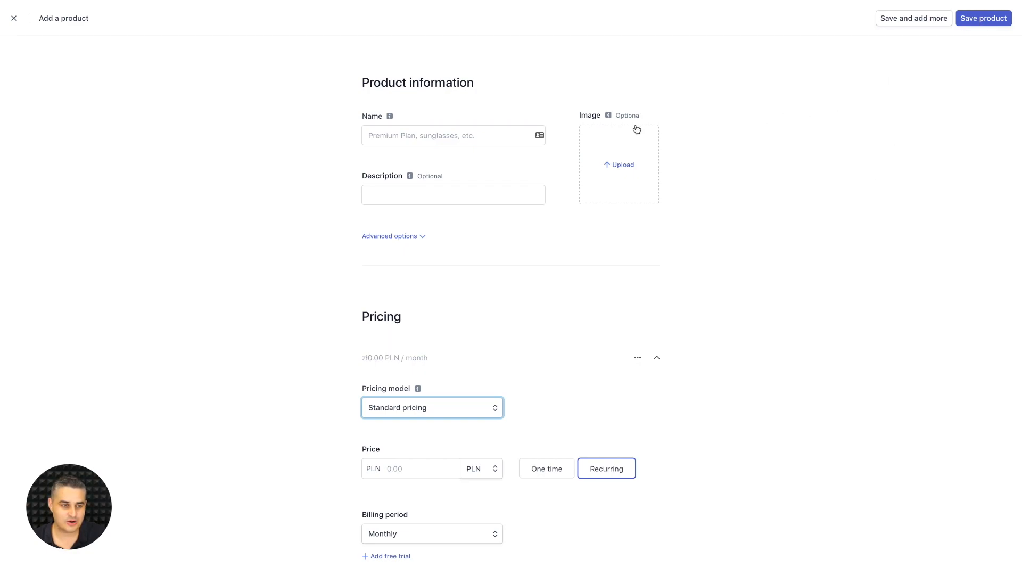
pyautogui.click(14, 19)
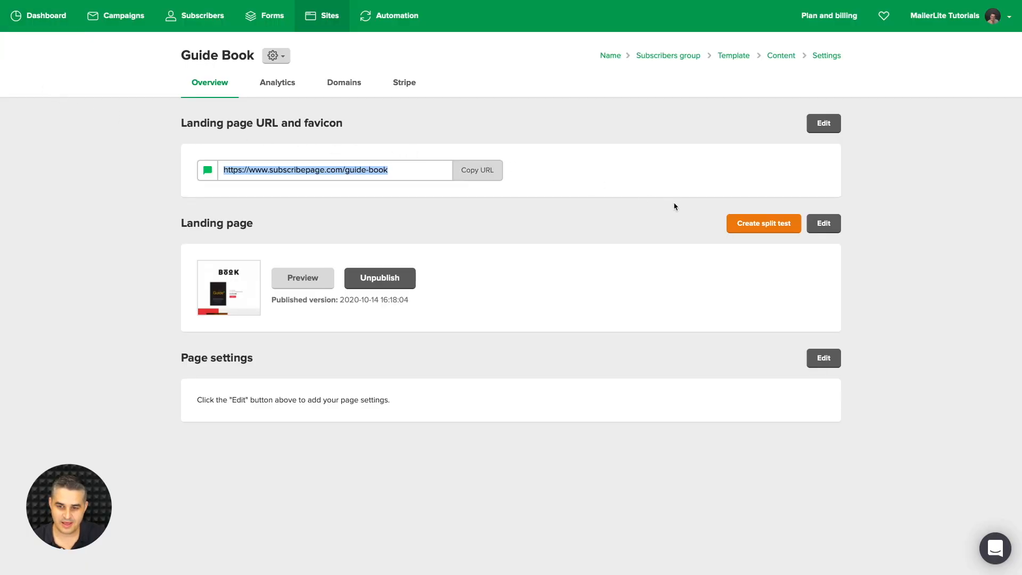
# Step: Reopen the Guide Book landing page for editing and view the Stripe products available to its One-time purchase block
pyautogui.click(828, 225)
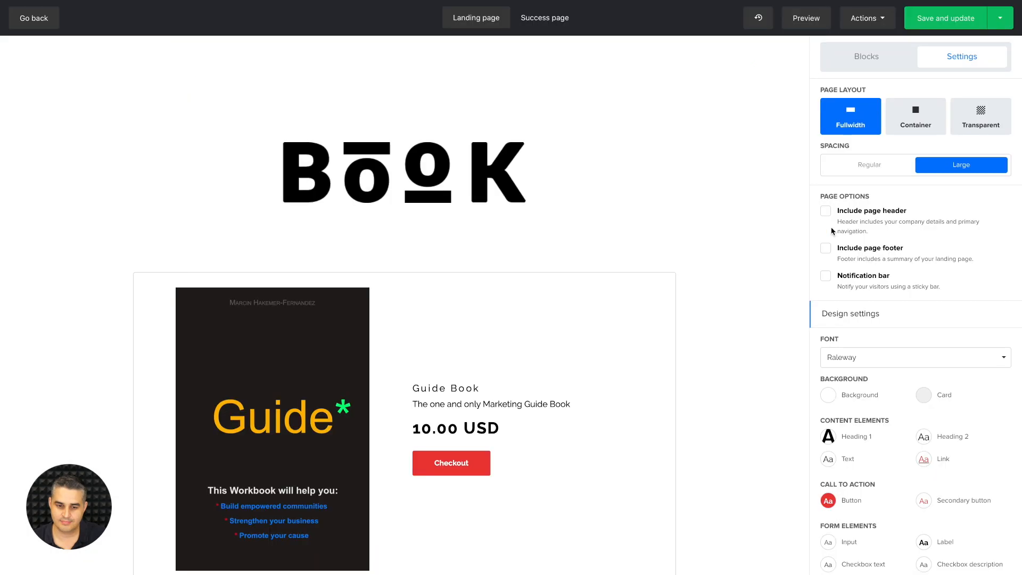
pyautogui.click(542, 356)
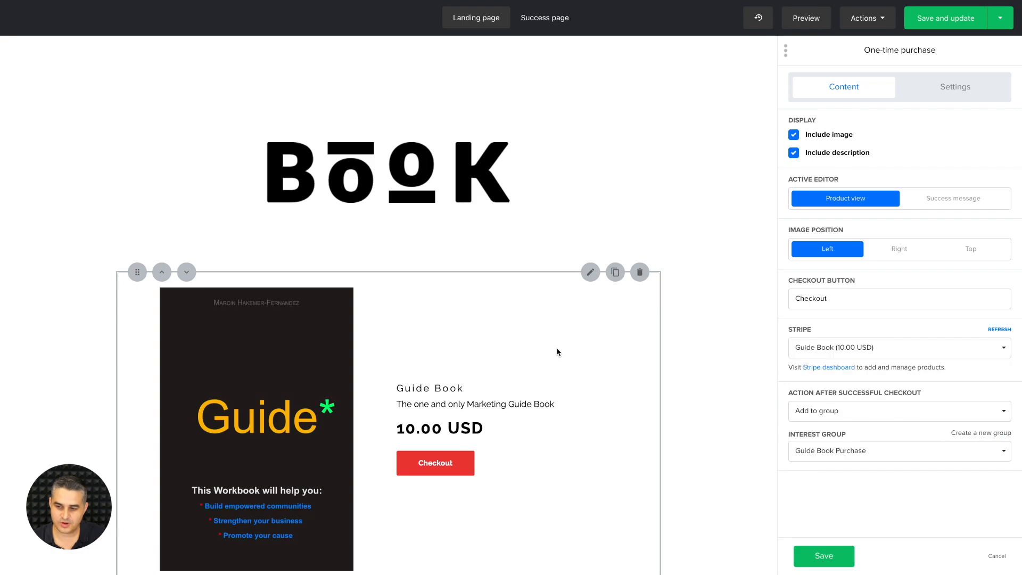
pyautogui.click(988, 349)
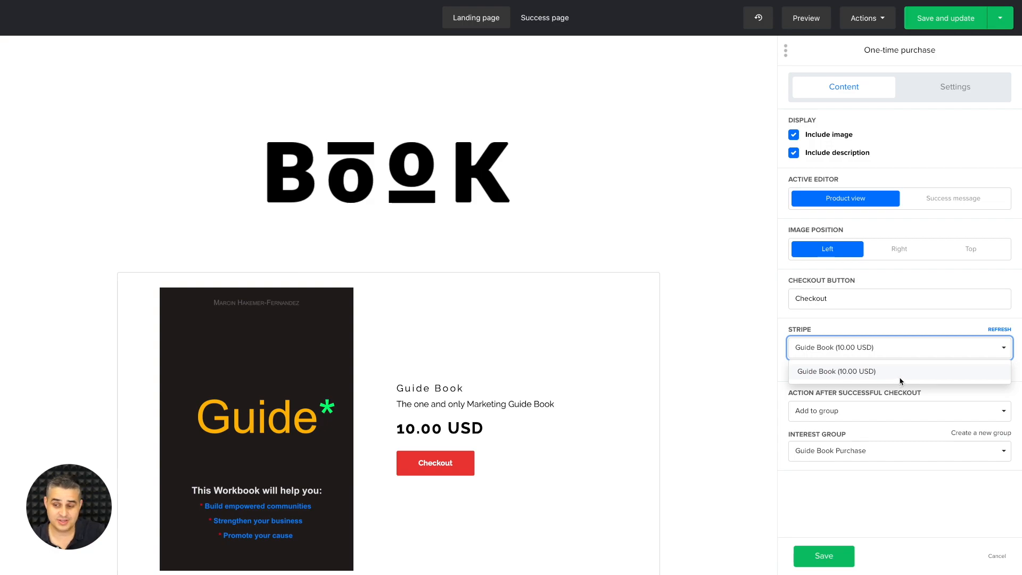
pyautogui.click(933, 328)
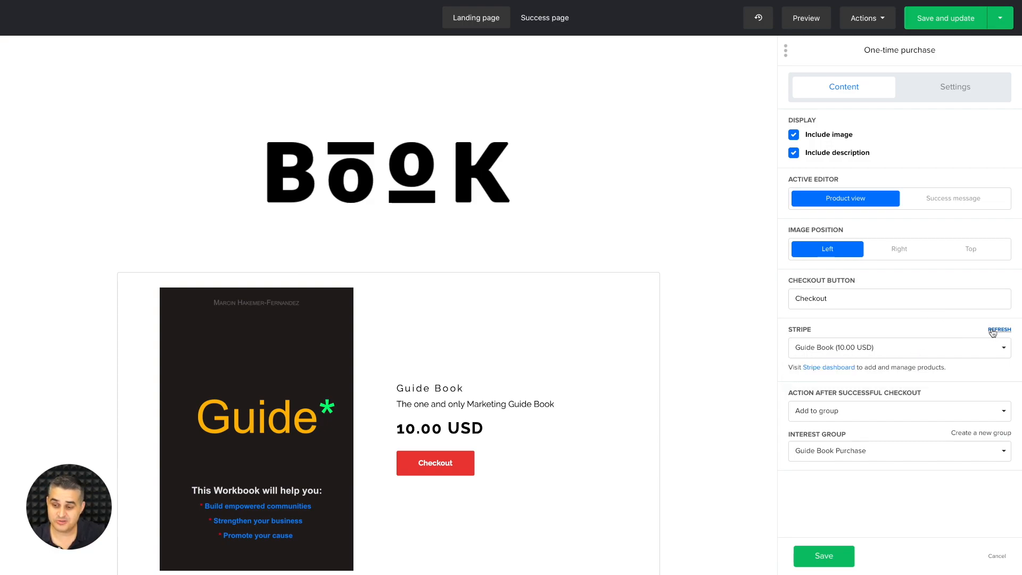